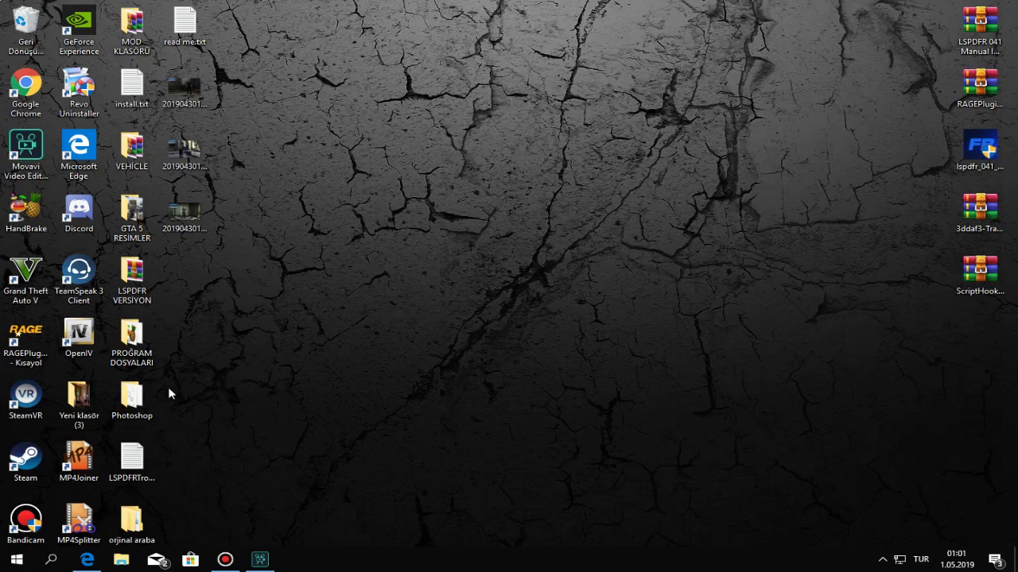
- Switch to Microsoft Edge and open the LSPD First Response download page through the LSPDFR 0.4 homepage
left_click(86, 560)
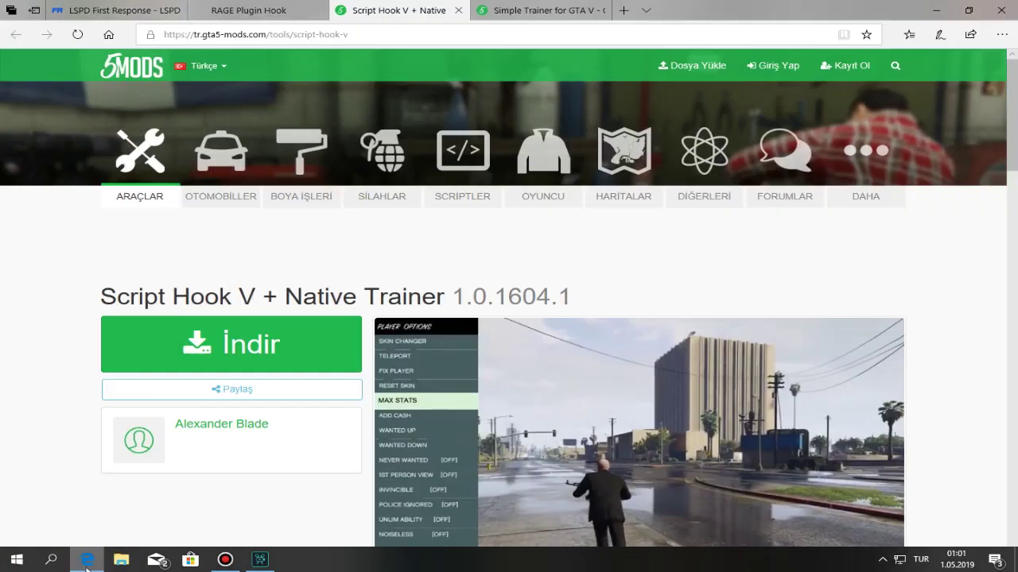
left_click(111, 13)
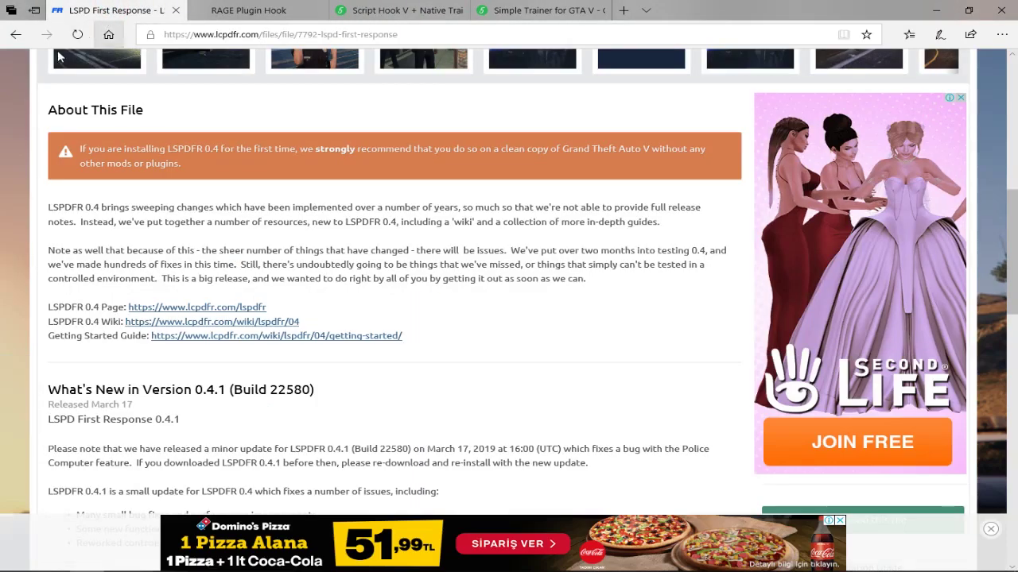
scroll(52, 309, "up", 4)
scroll(32, 299, "up", 3)
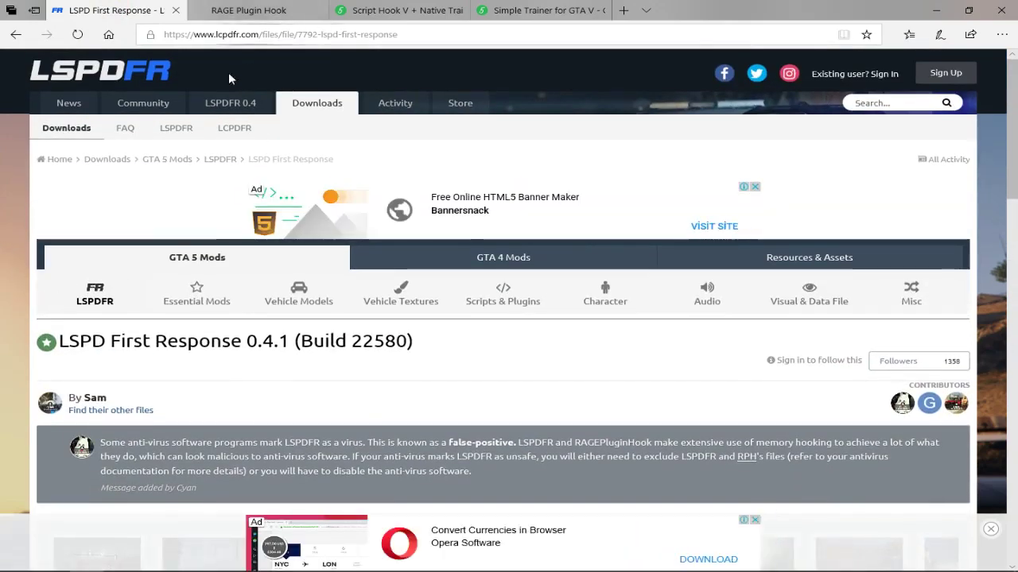
left_click(231, 105)
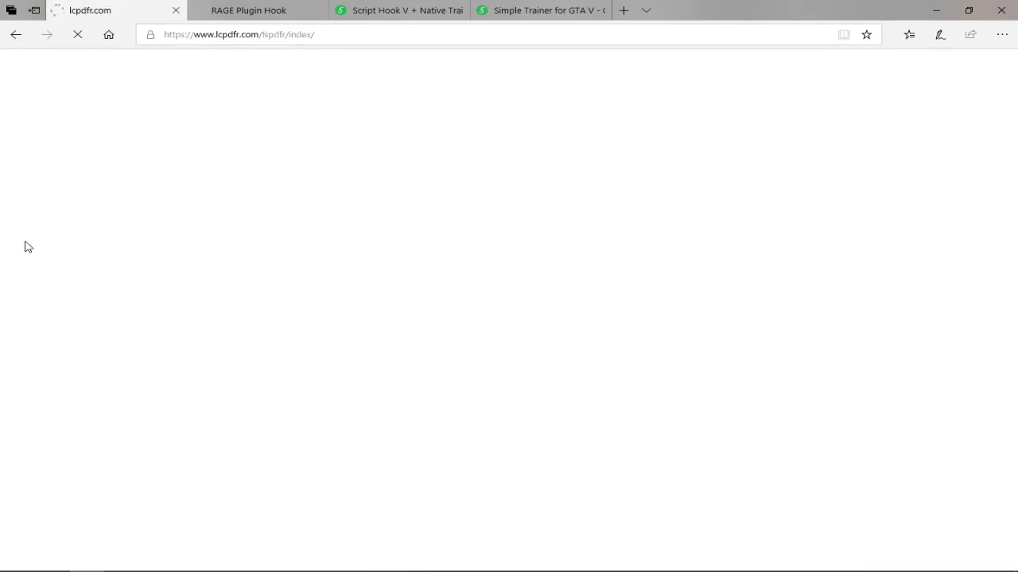
scroll(243, 214, "down", 2)
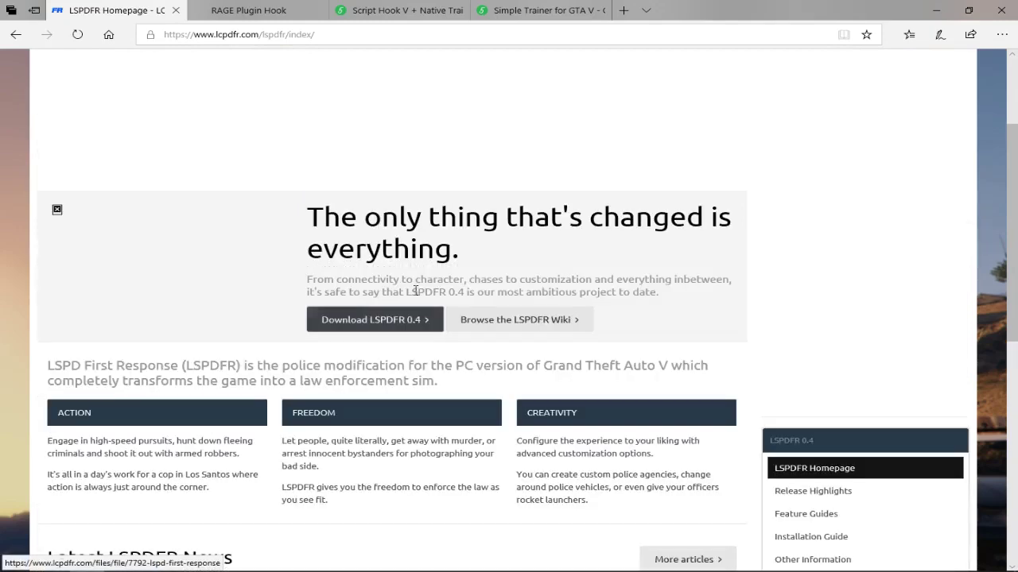
left_click(372, 321)
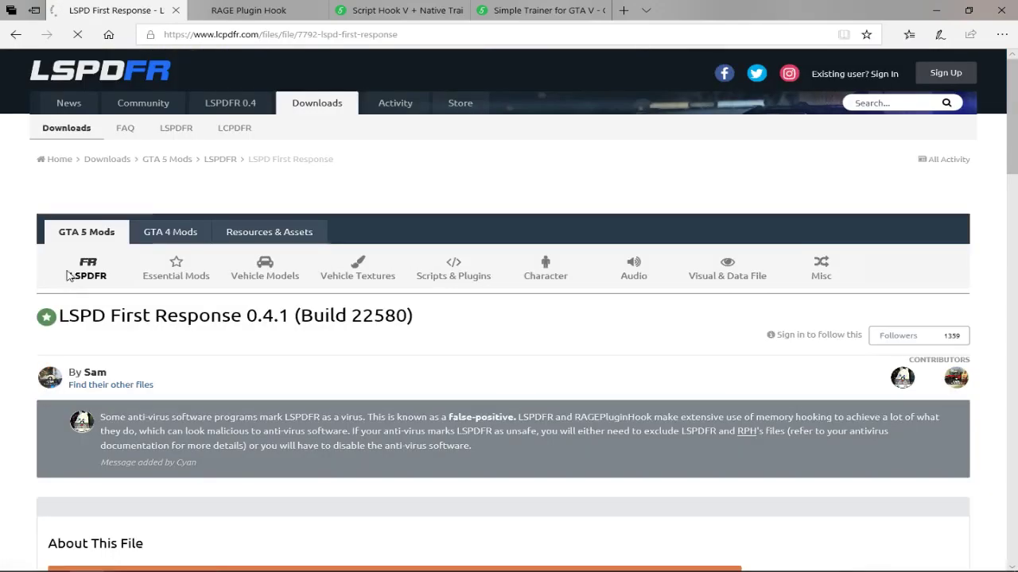
- Request the LSPD First Response 0.4.1 download, agree to the download terms, and close the list of downloadable files
scroll(74, 308, "down", 3)
scroll(74, 309, "down", 4)
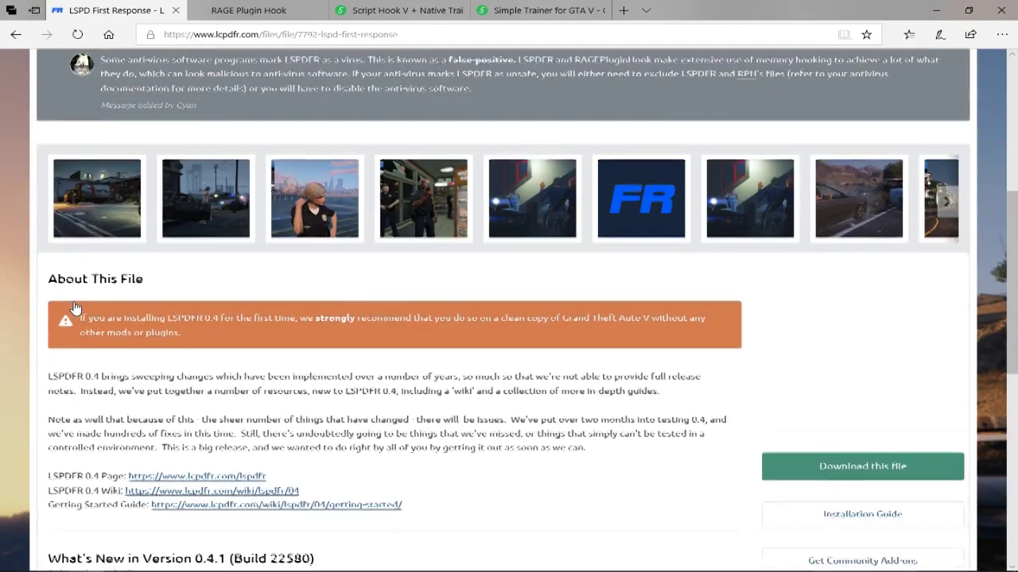
scroll(495, 337, "up", 1)
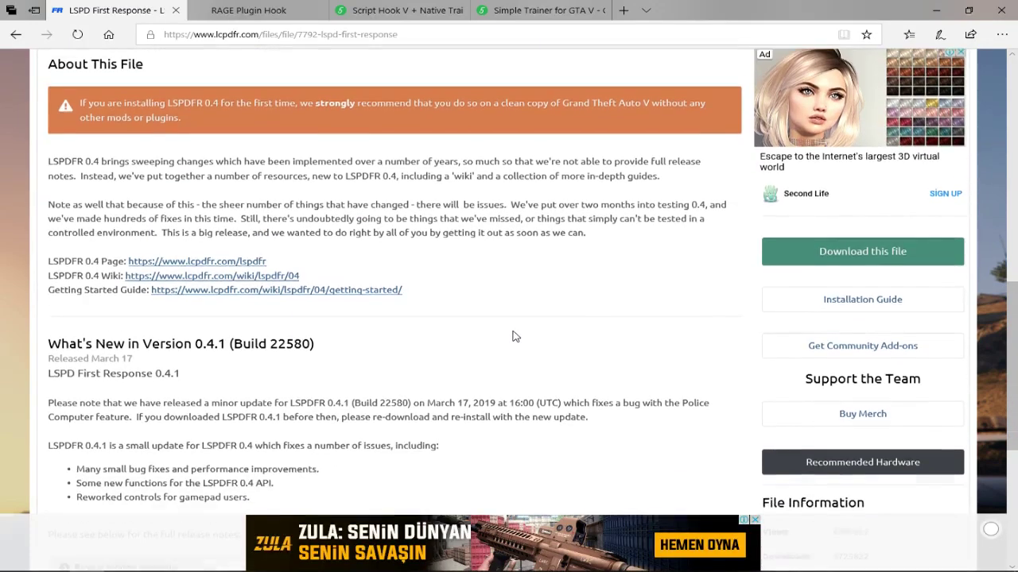
scroll(513, 336, "down", 1)
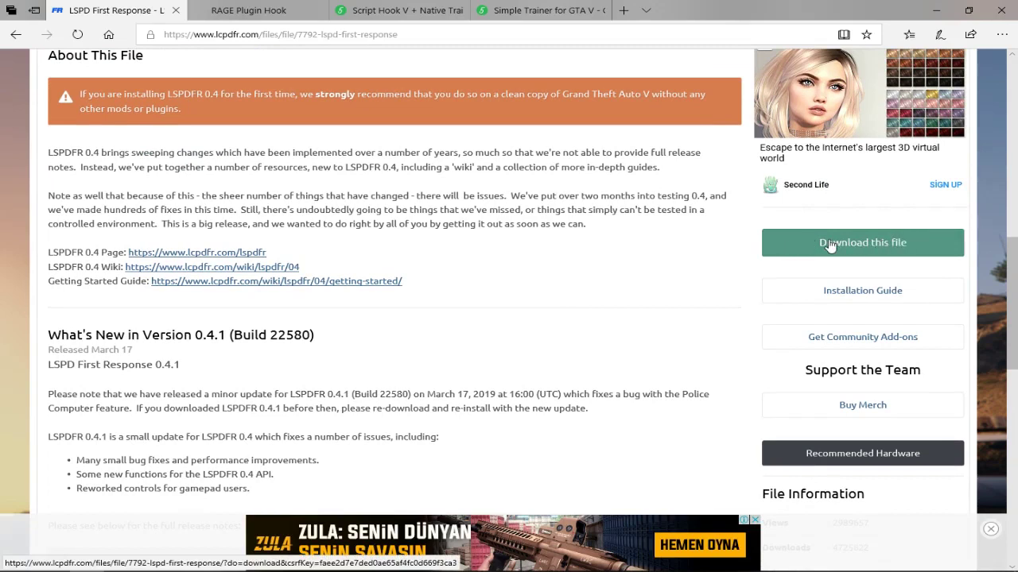
left_click(859, 244)
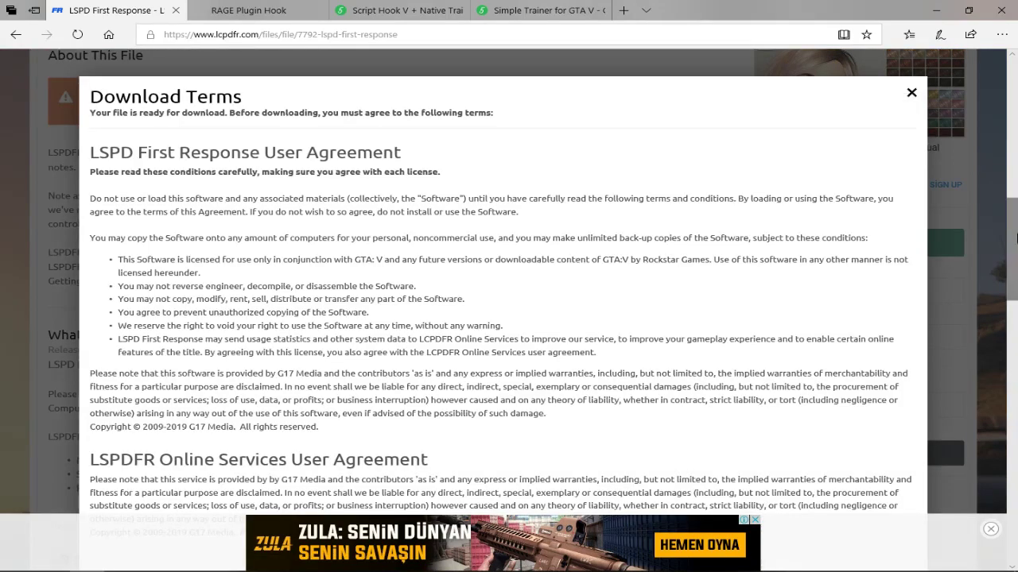
left_click_drag(1013, 237, 1015, 437)
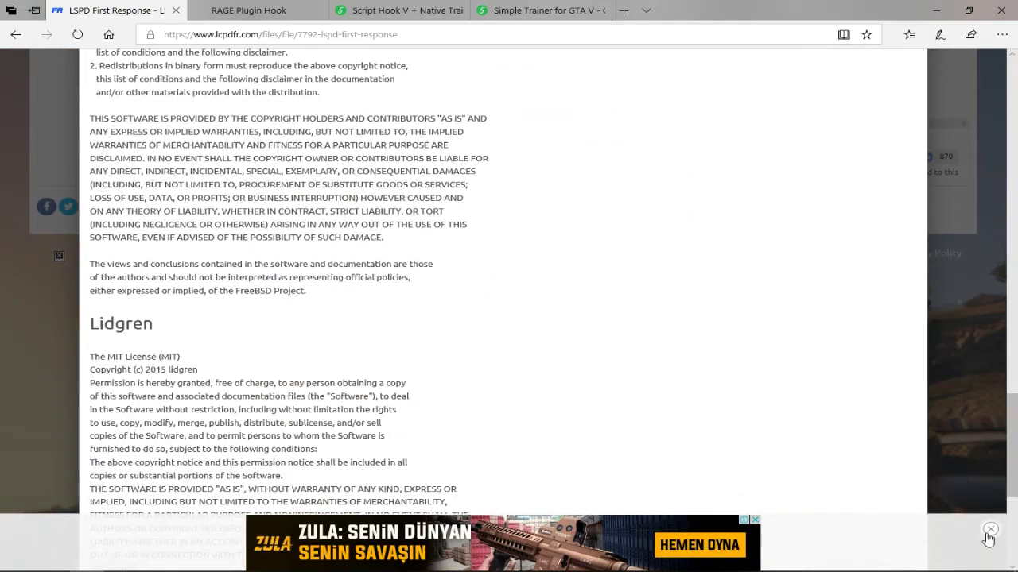
left_click(990, 529)
scroll(790, 469, "down", 5)
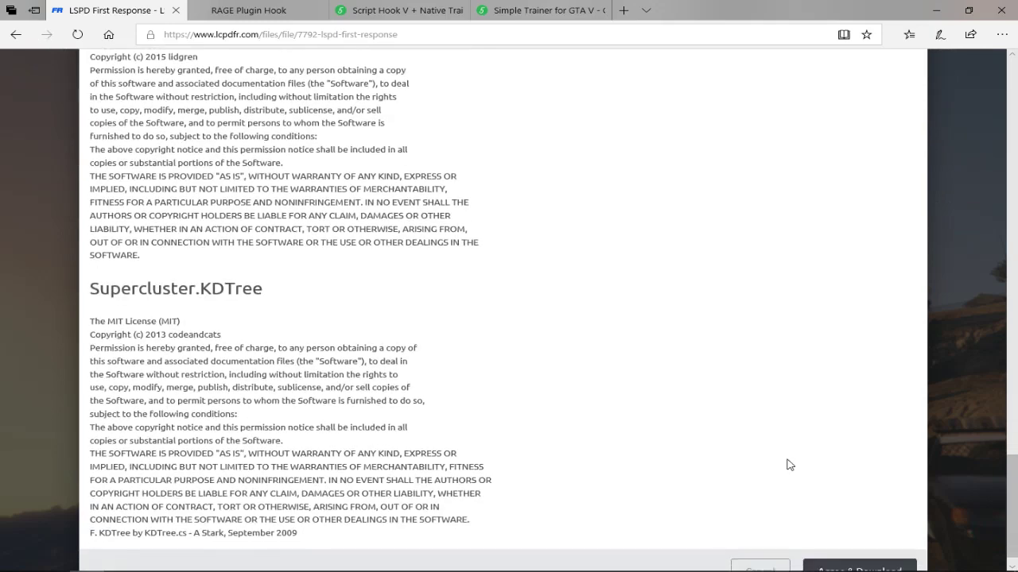
left_click(857, 550)
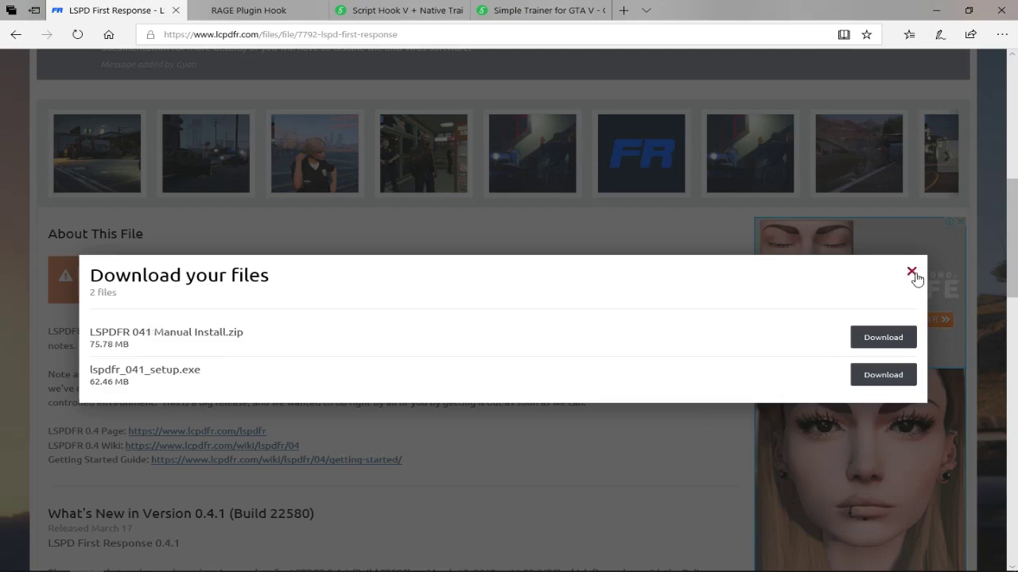
left_click(912, 272)
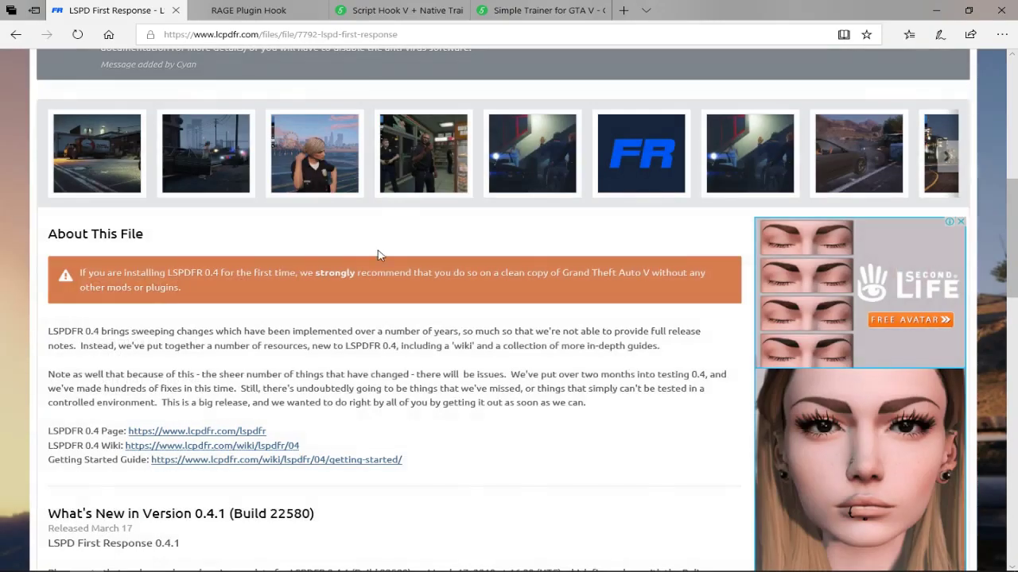
- Show the already open RAGE Plugin Hook downloads page
scroll(378, 254, "up", 4)
scroll(378, 254, "up", 3)
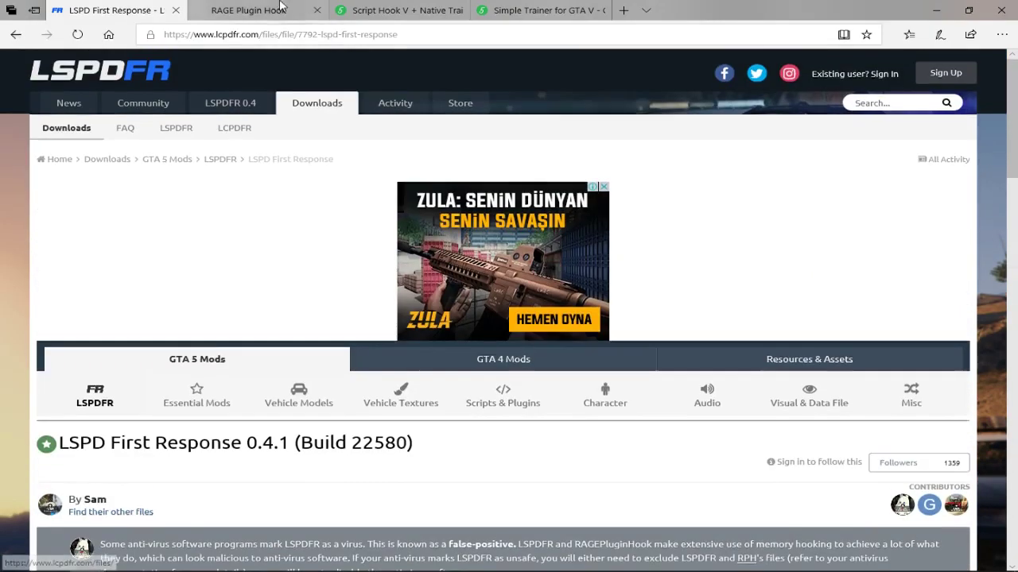
left_click(241, 10)
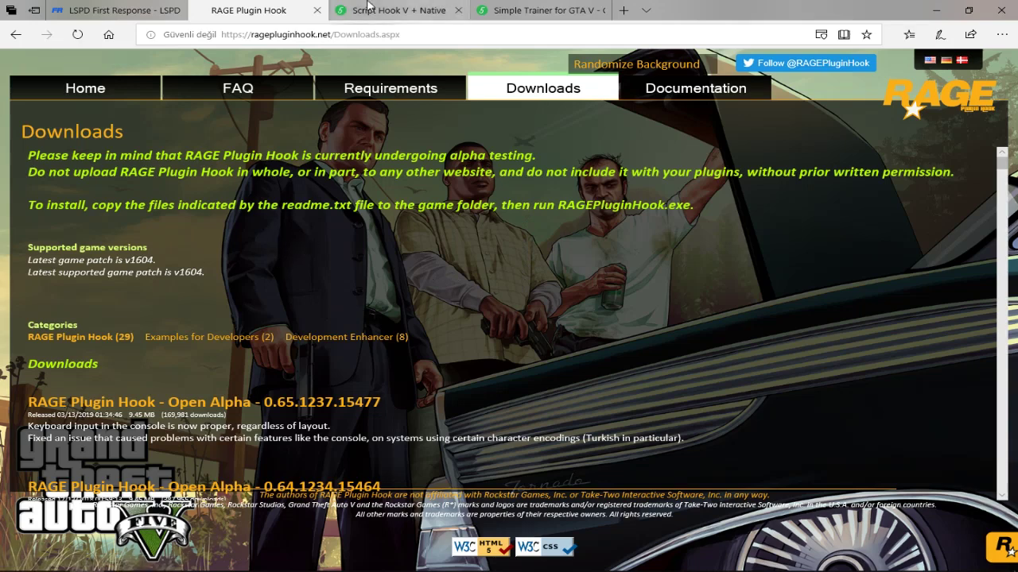
- Go to the Script Hook V + Native Trainer page on 5MODS and follow its download link to the developer's site
mouse_move(388, 12)
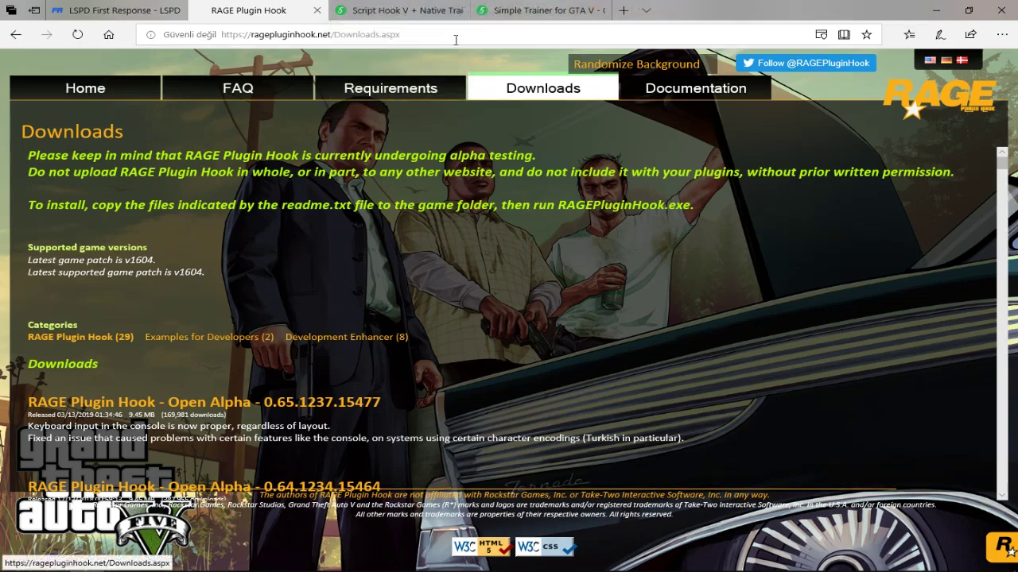
left_click(389, 11)
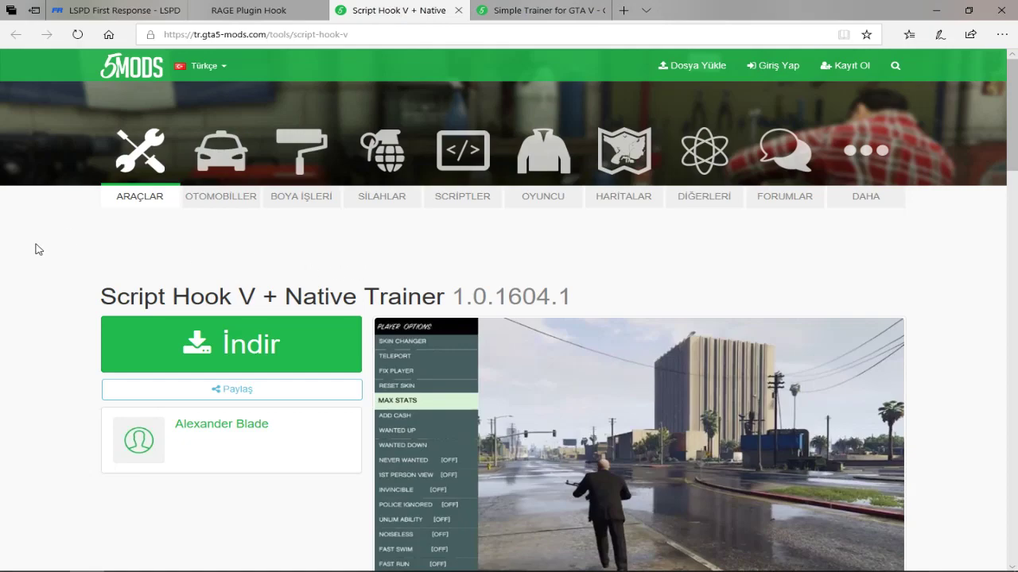
scroll(35, 250, "down", 3)
scroll(35, 249, "up", 2)
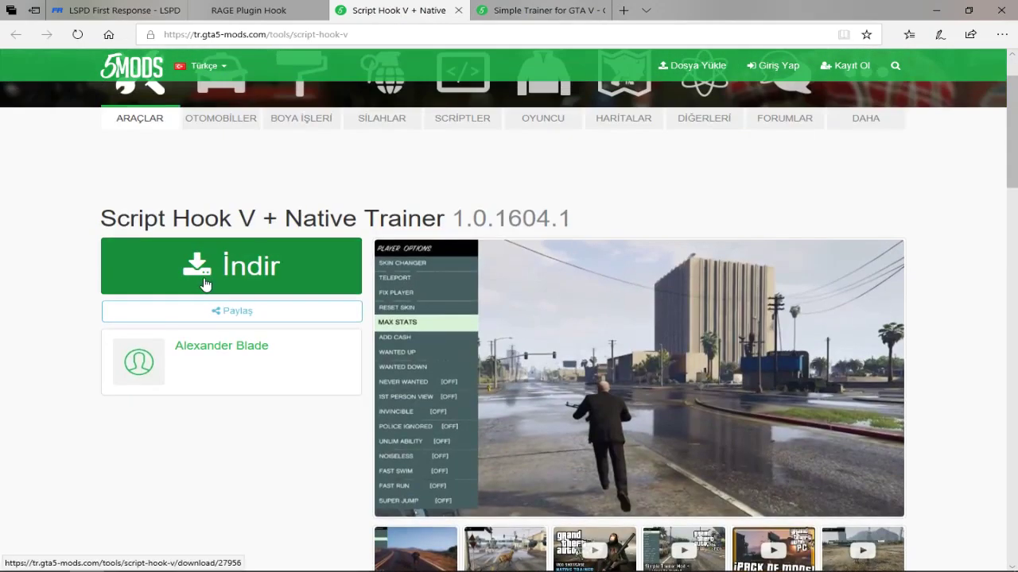
left_click(205, 284)
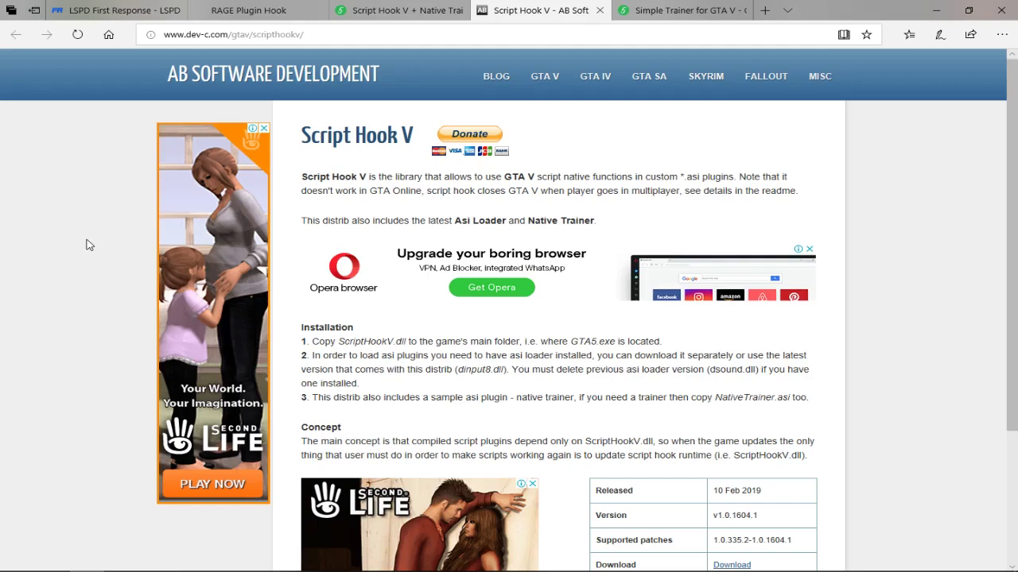
- Request the Script Hook V v1.0.1604.1 download and dismiss the save prompt
scroll(88, 245, "down", 2)
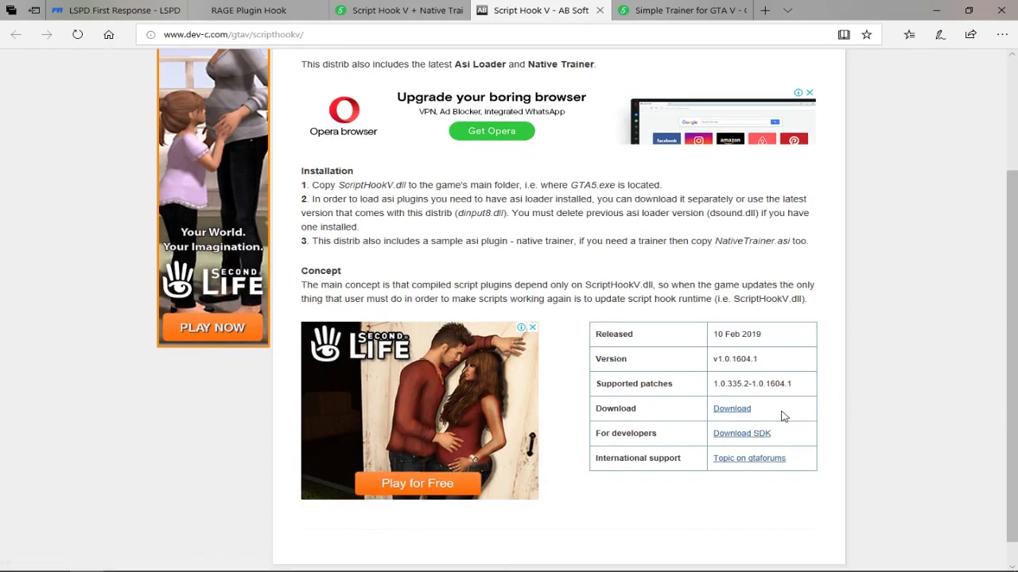
left_click(745, 410)
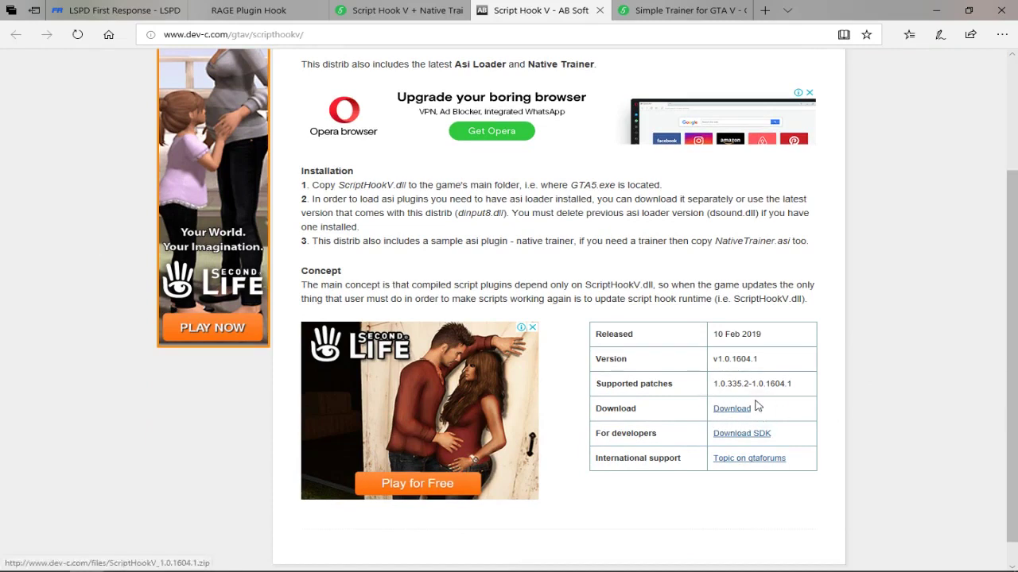
left_click(744, 411)
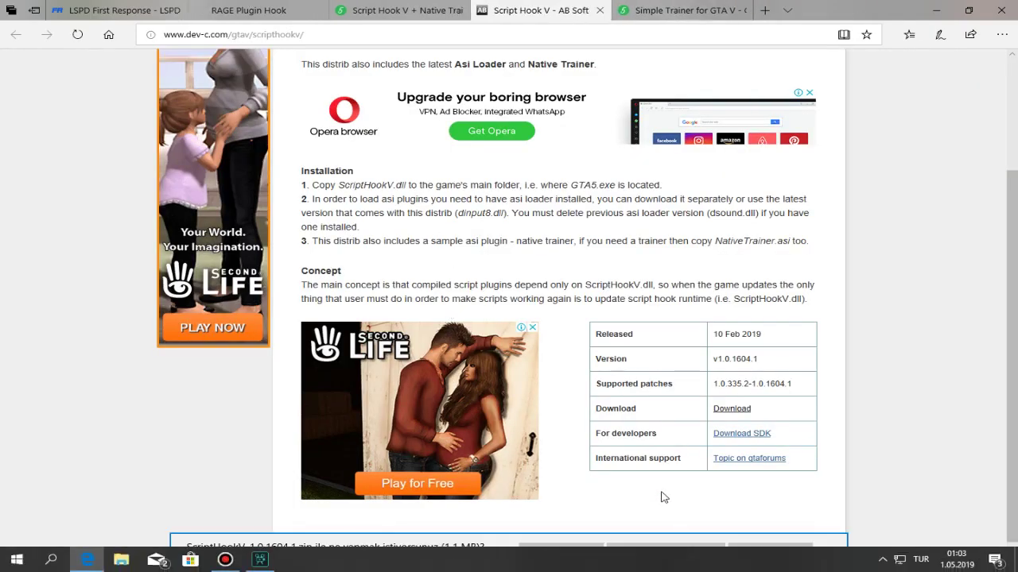
left_click(828, 554)
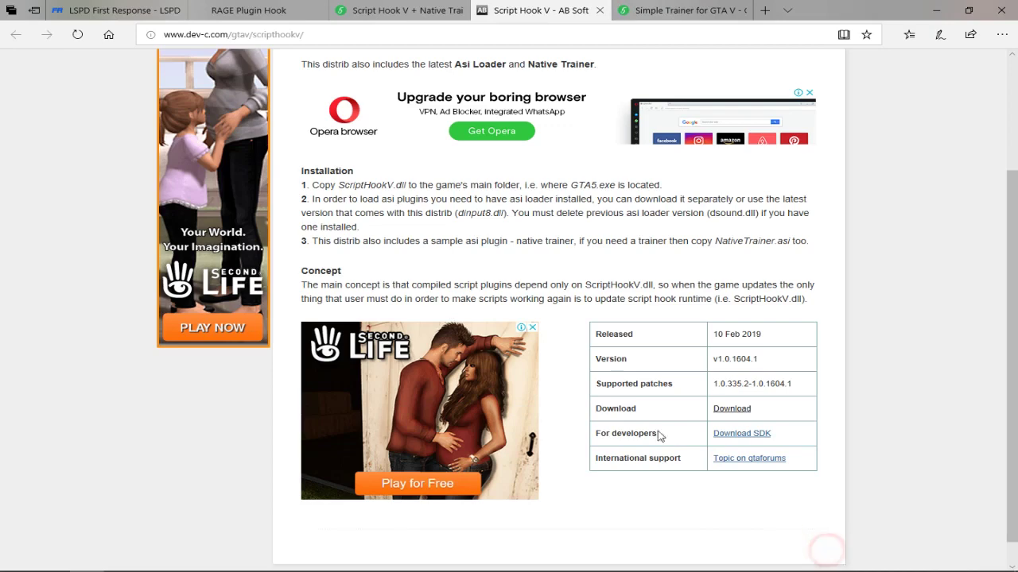
scroll(134, 329, "up", 3)
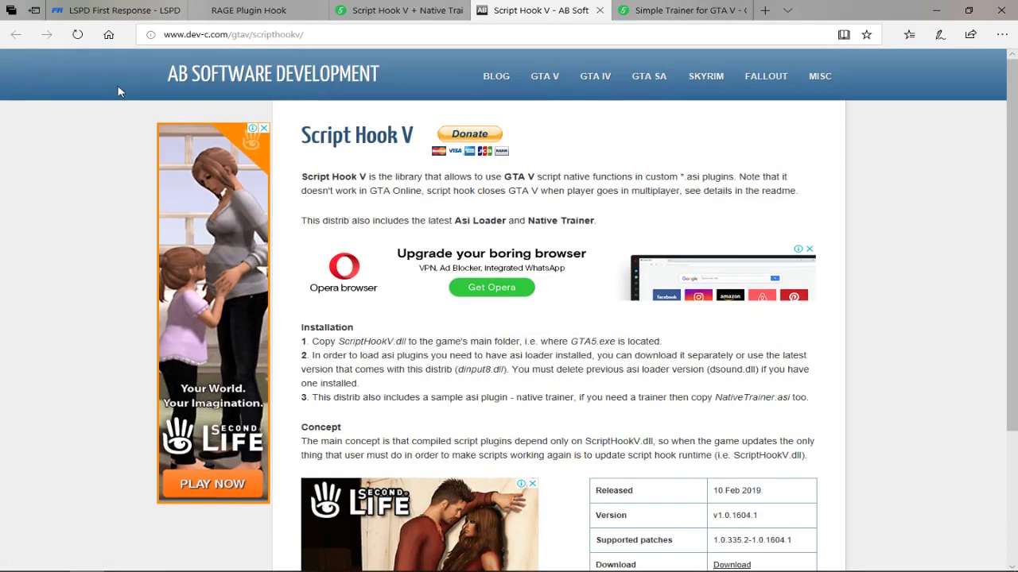
- Examine the Simple Trainer for GTA V 9.8 page, comparing it with the Script Hook V + Native Trainer page
left_click(685, 7)
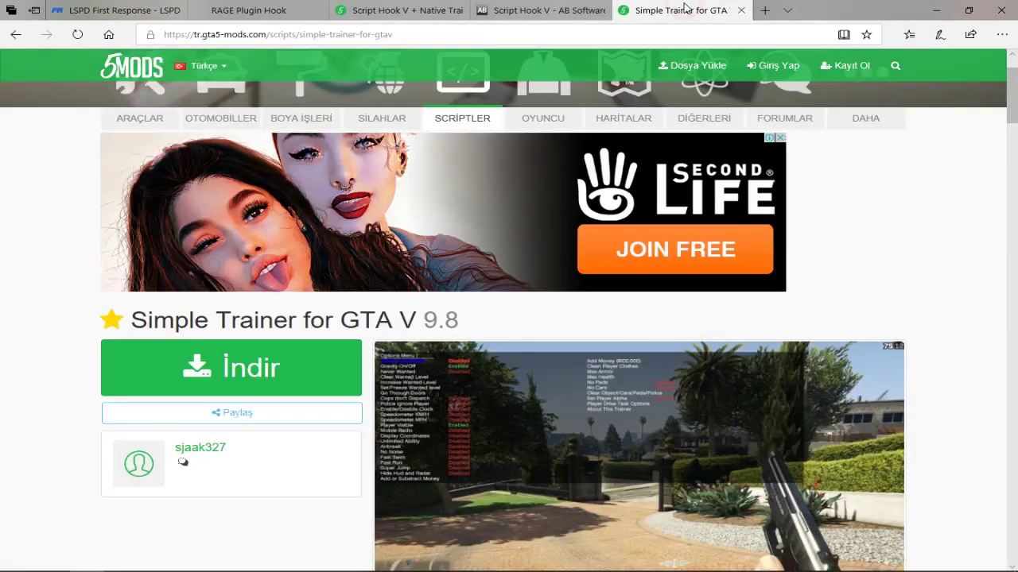
scroll(16, 243, "down", 2)
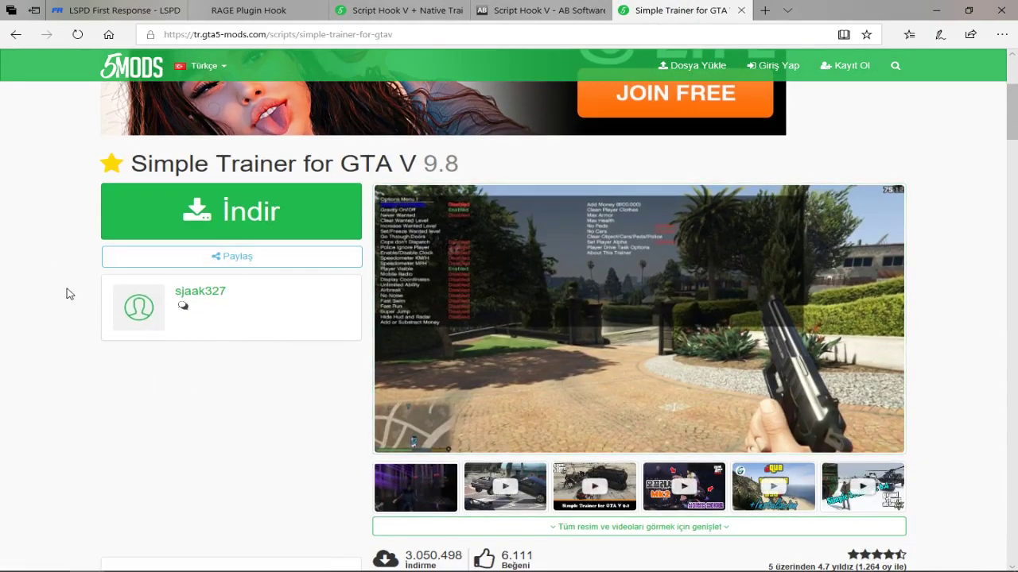
scroll(80, 295, "up", 1)
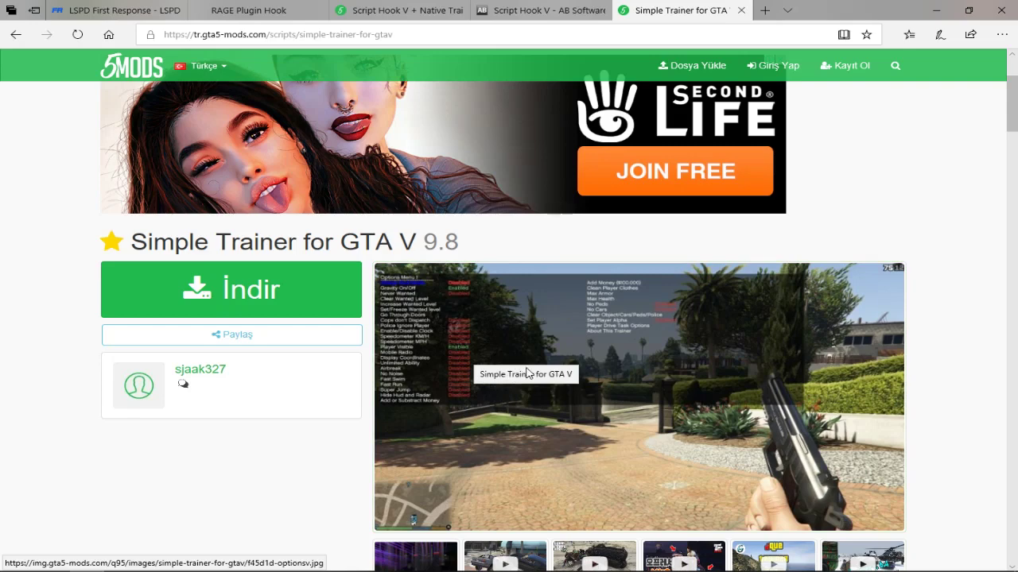
left_click(409, 7)
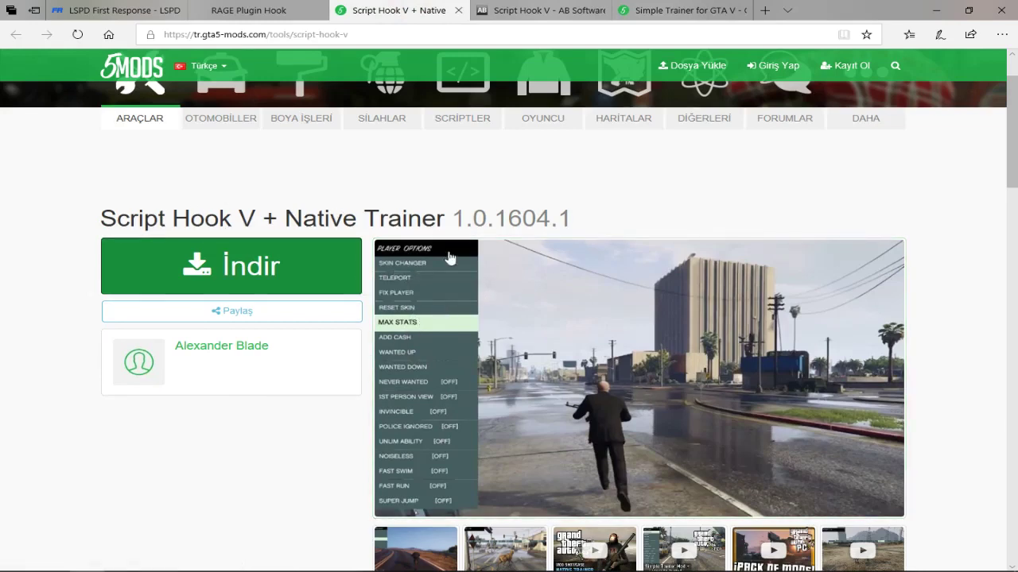
left_click(656, 10)
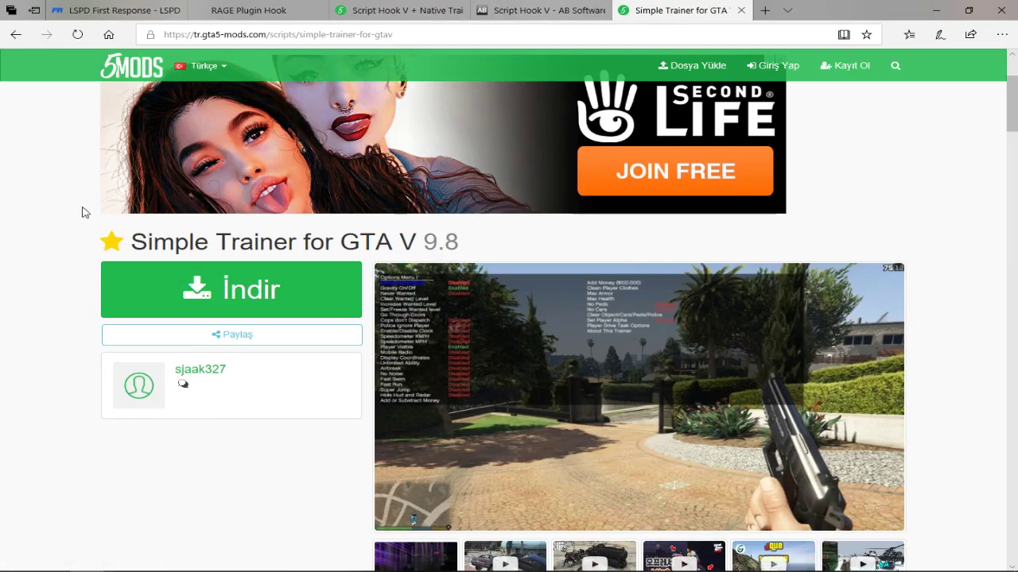
- Minimize the browser and open the Grand Theft Auto V folder under C:, Program Dosyaları (x86), Steam, steamapps, common in File Explorer
left_click(936, 10)
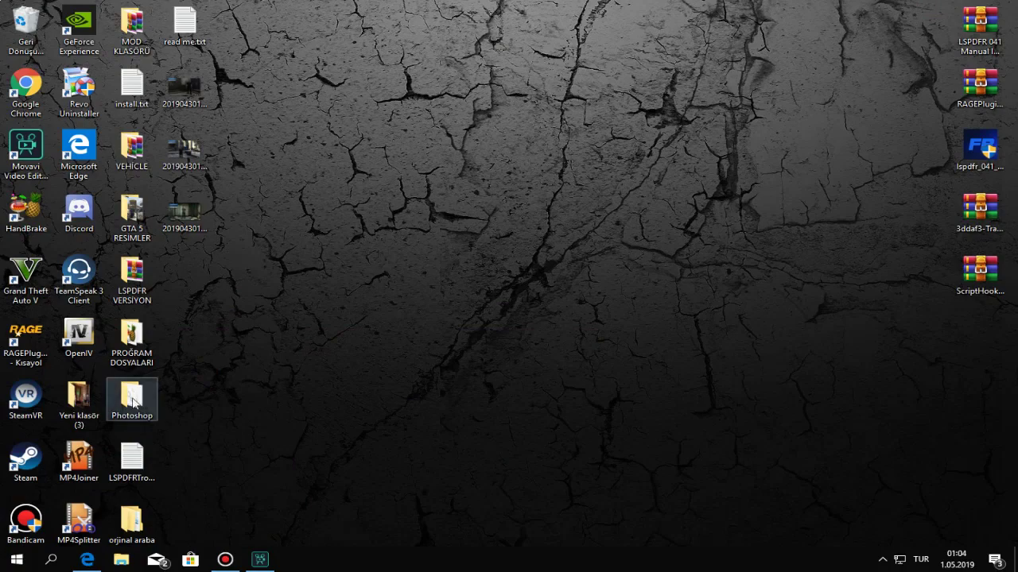
left_click(123, 564)
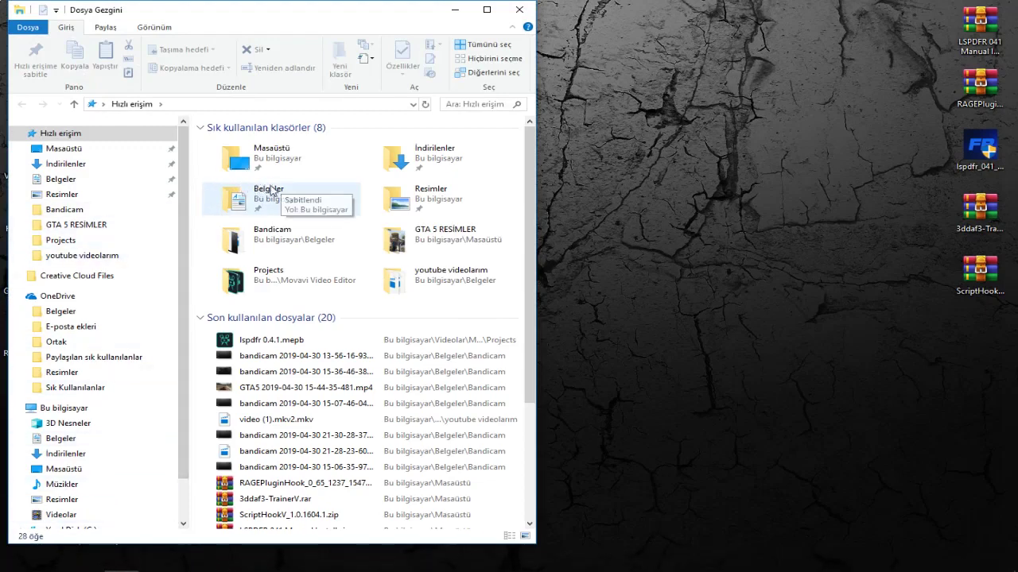
left_click(63, 409)
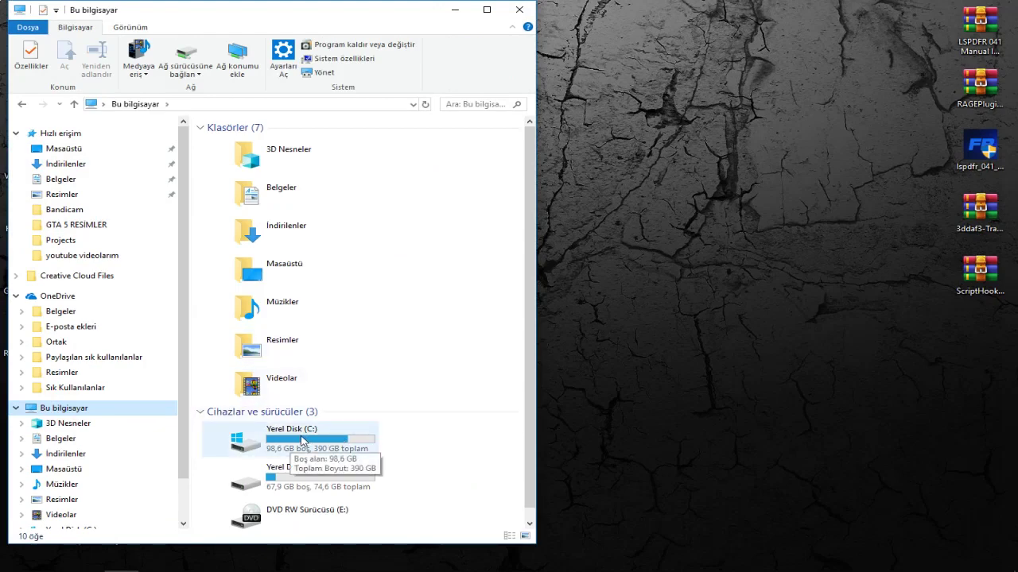
double_click(302, 442)
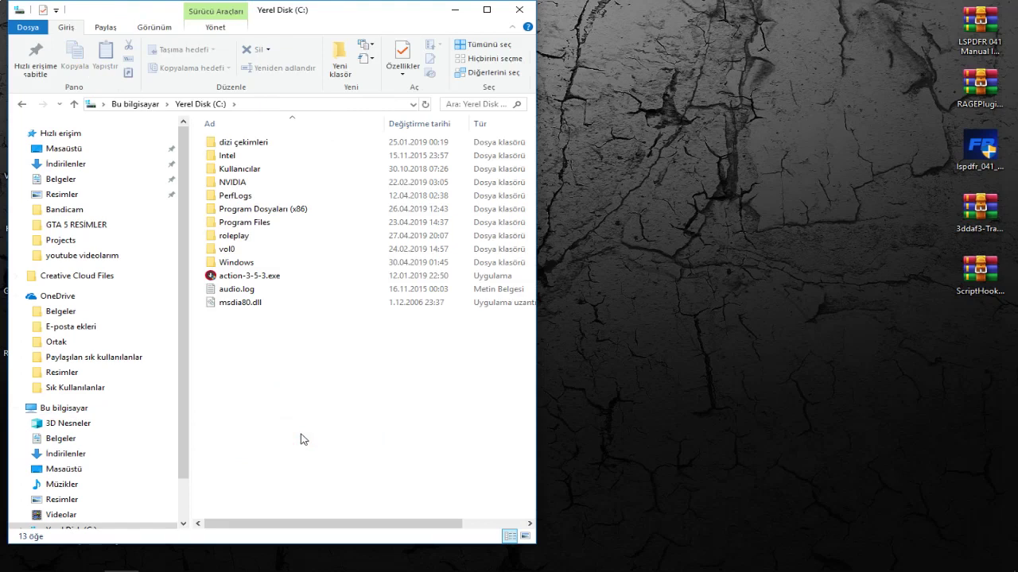
double_click(266, 211)
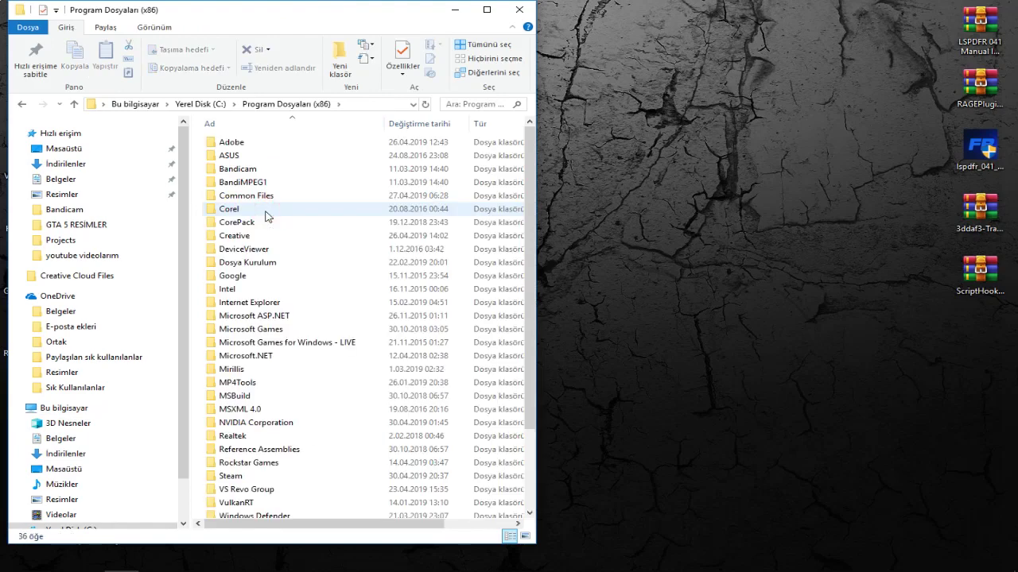
double_click(230, 476)
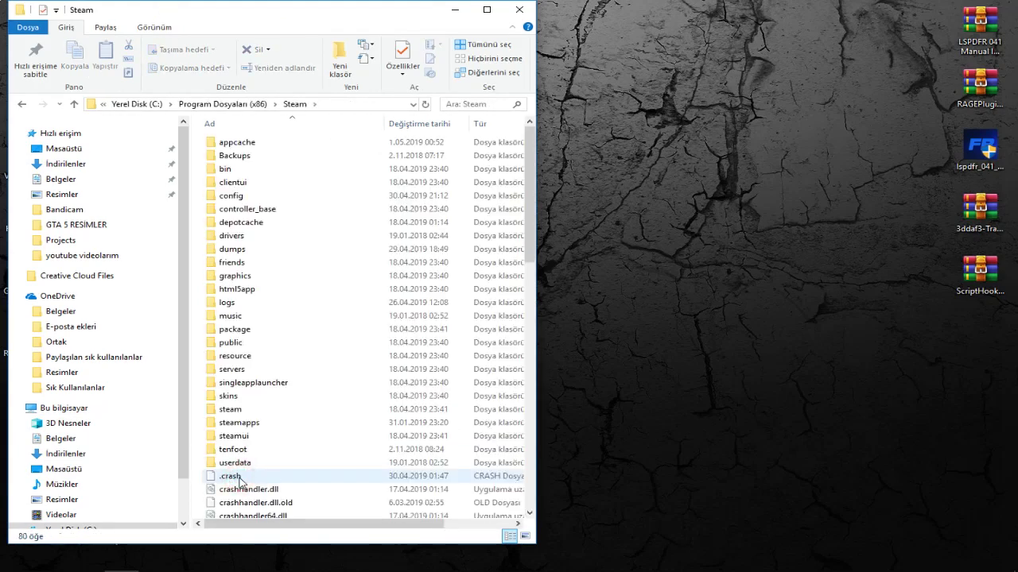
double_click(237, 425)
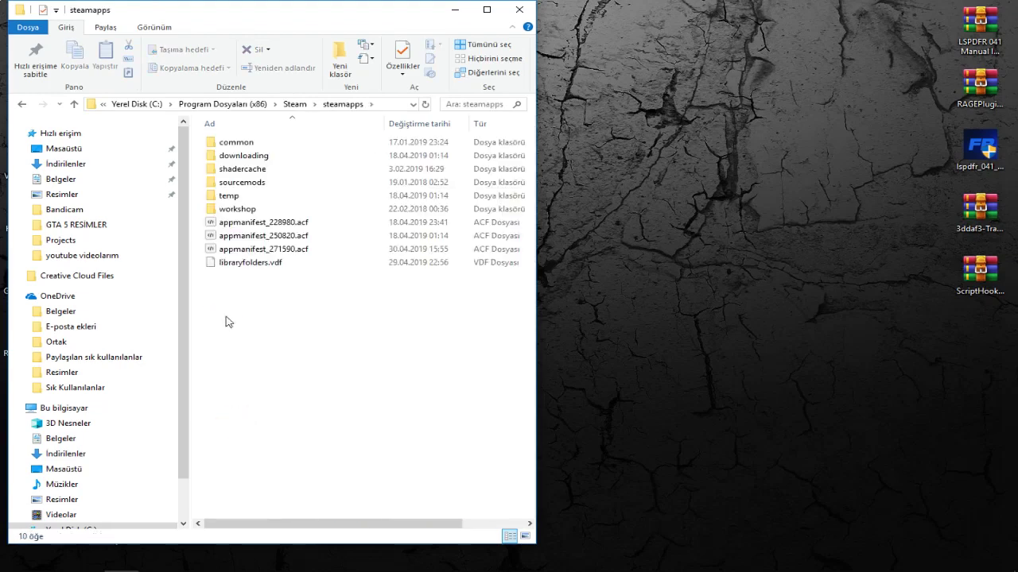
double_click(234, 143)
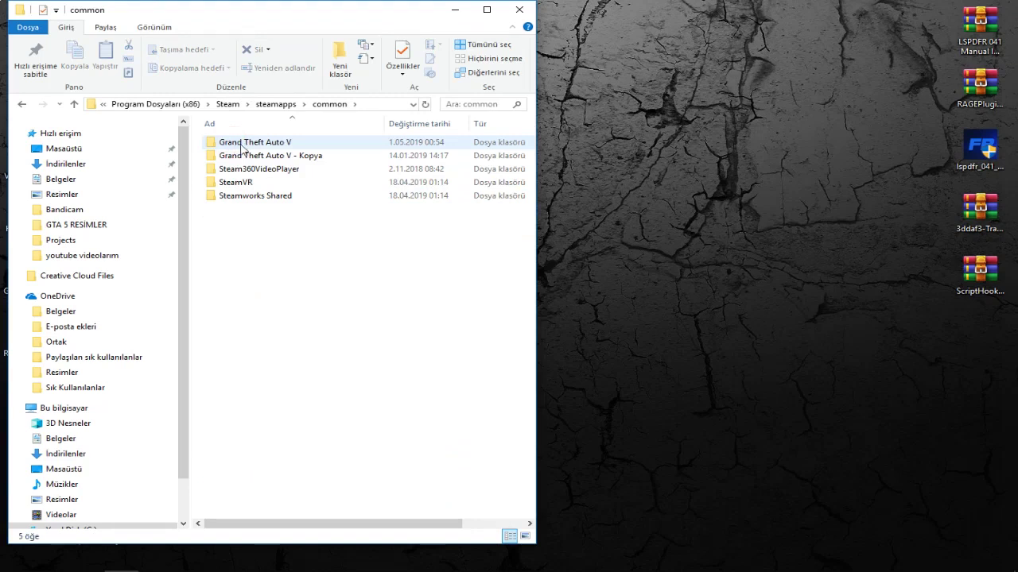
mouse_move(252, 149)
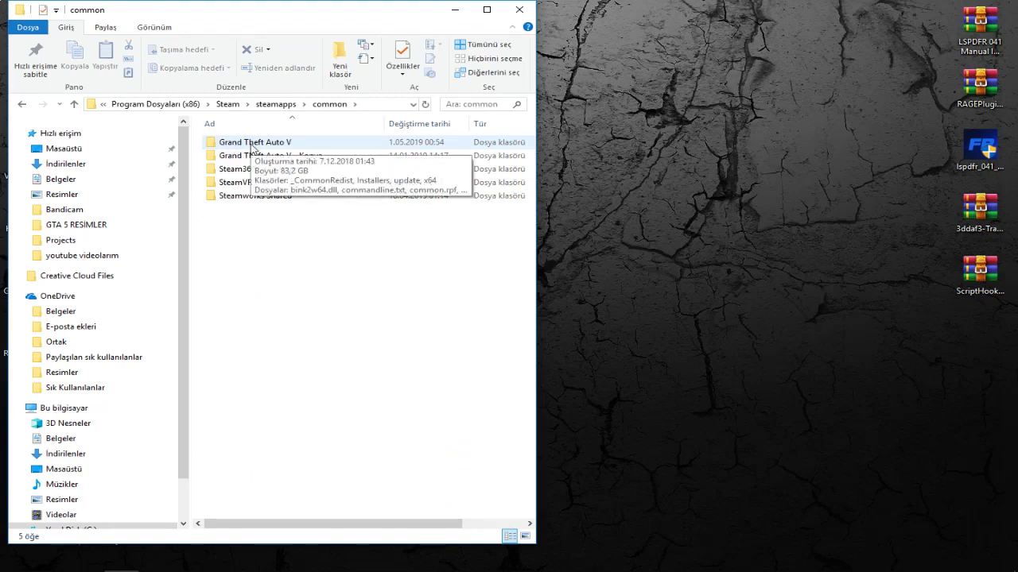
double_click(252, 149)
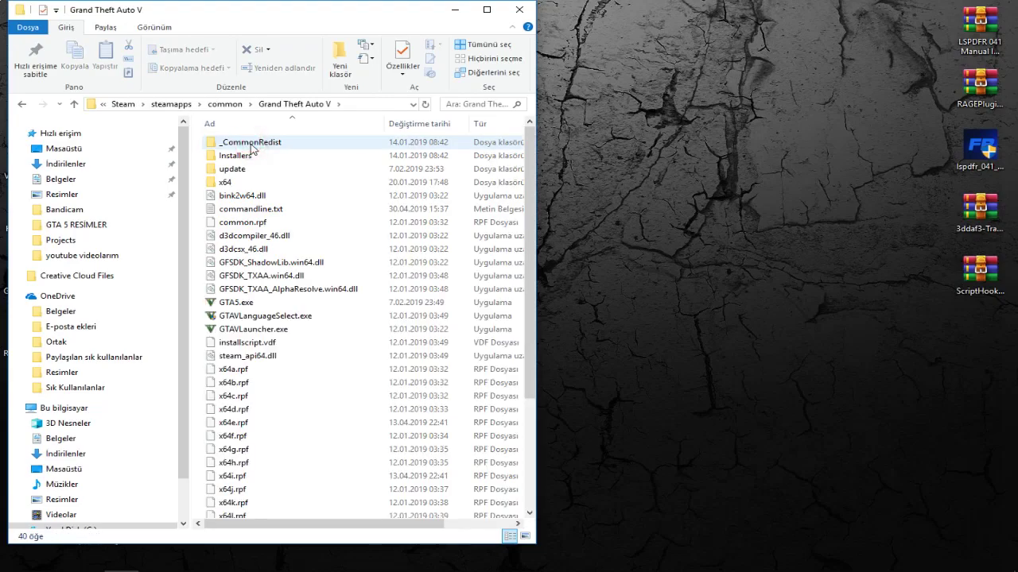
- Examine the contents of the Grand Theft Auto V folder in an enlarged window, and return the window beside the desktop downloads
left_click_drag(278, 19, 444, 20)
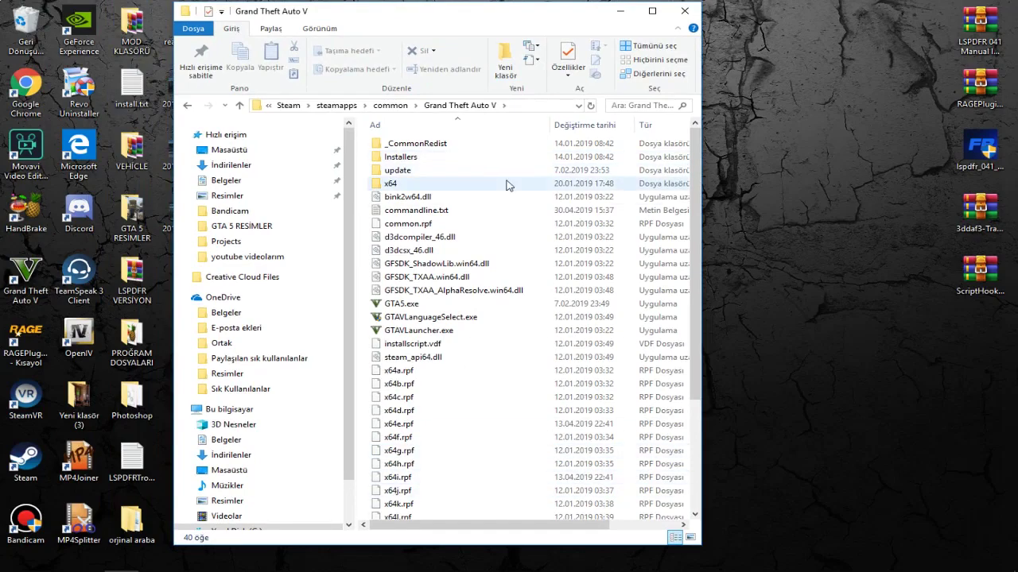
left_click(652, 11)
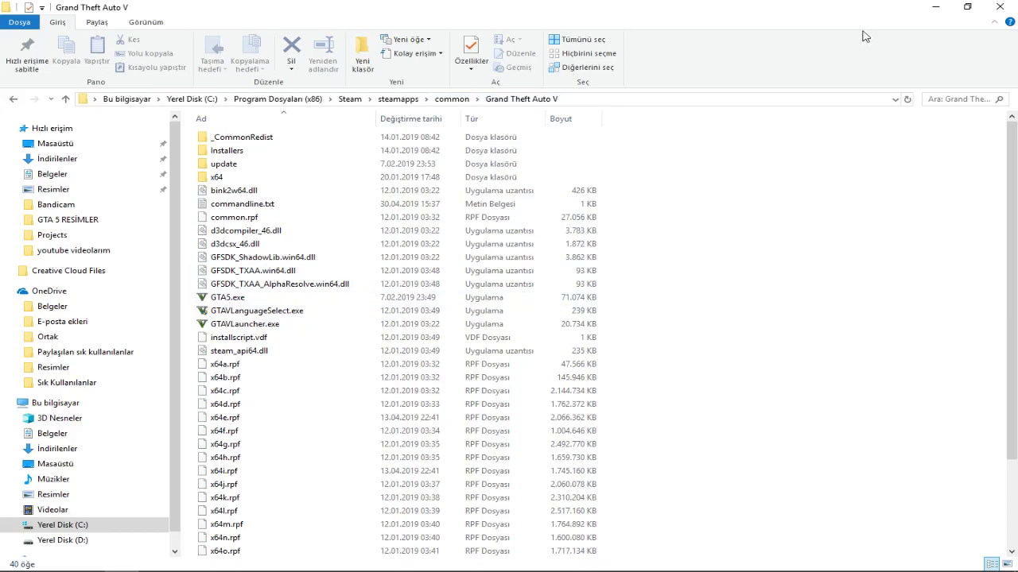
left_click(967, 8)
left_click_drag(385, 19, 222, 1)
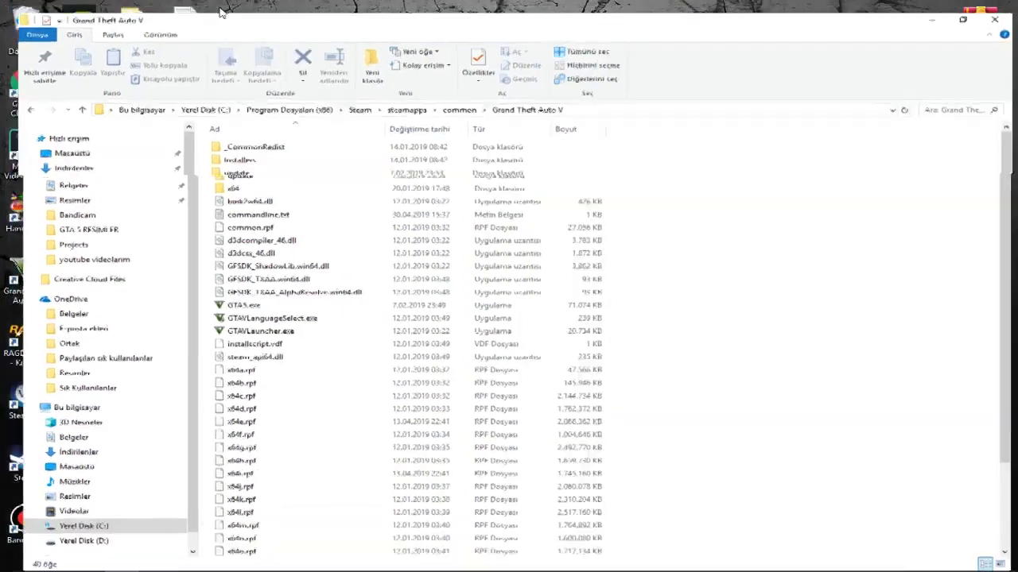
left_click(968, 8)
left_click_drag(445, 21, 286, 24)
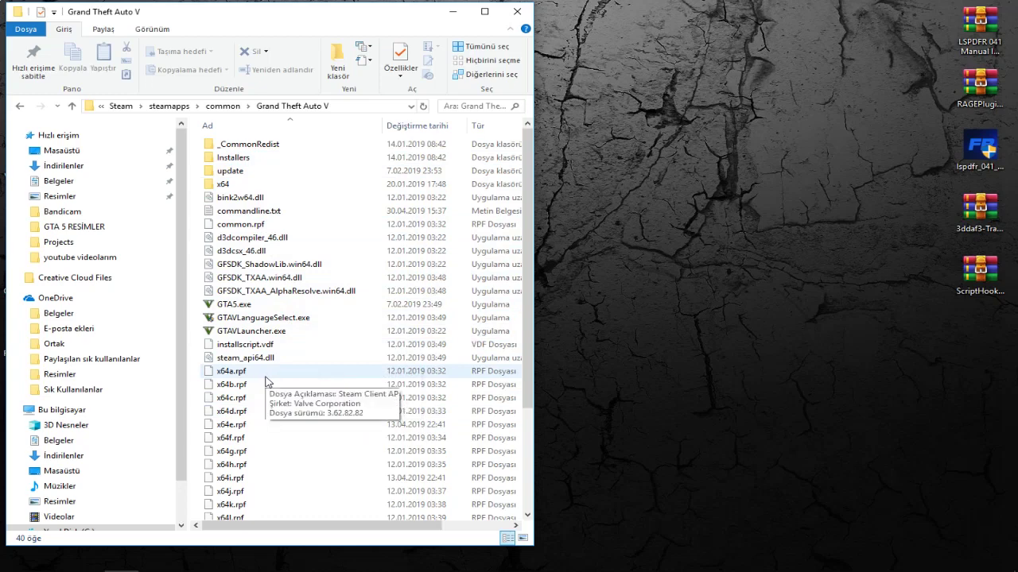
left_click(232, 147)
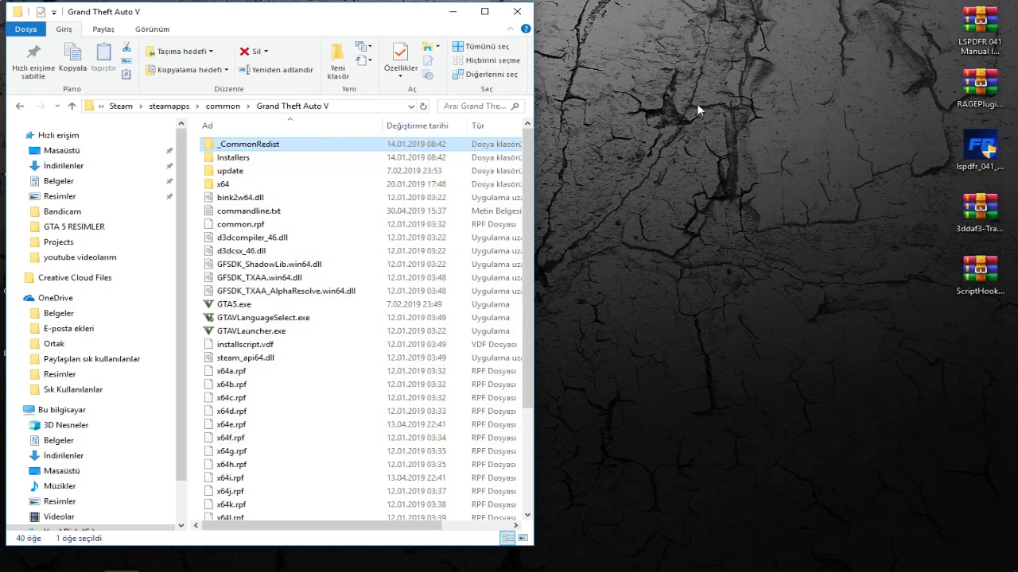
- Open LSPDFR 041 Manual Install.zip in WinRAR, dismiss the purchase reminder and arrange the archive beside the Grand Theft Auto V folder
left_click_drag(987, 25, 775, 87)
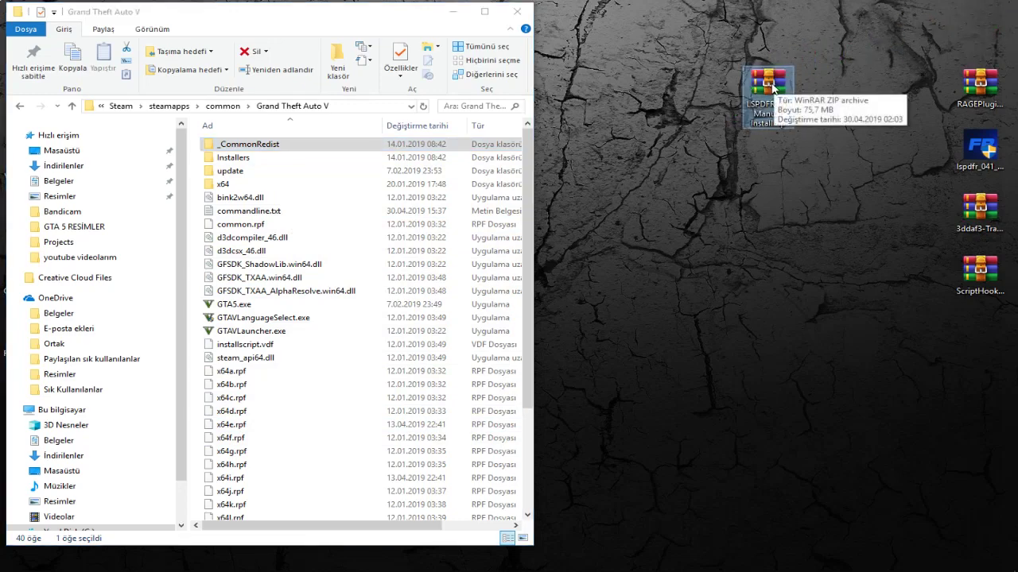
right_click(772, 87)
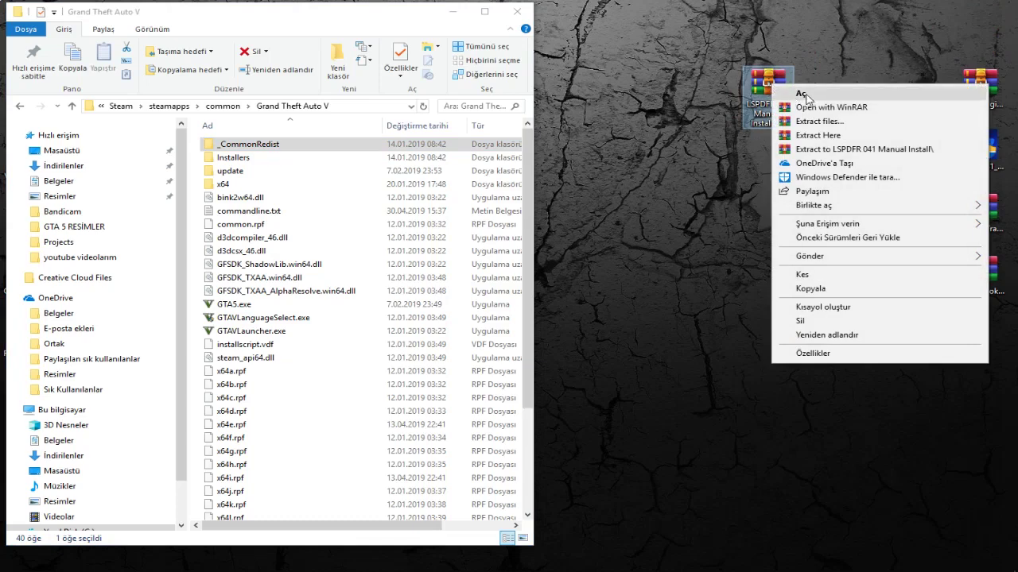
left_click(805, 93)
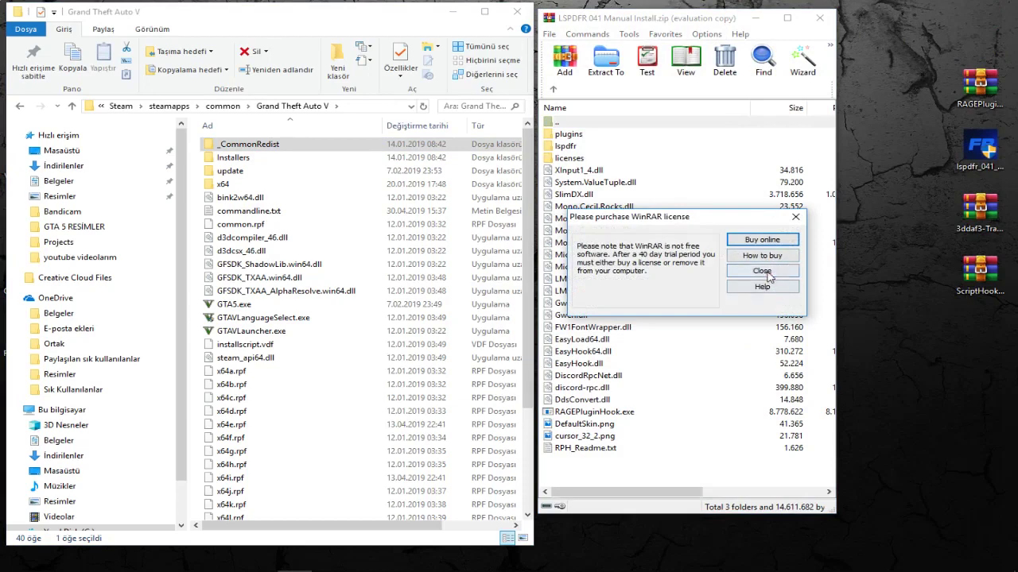
left_click(764, 274)
left_click_drag(662, 23, 763, 20)
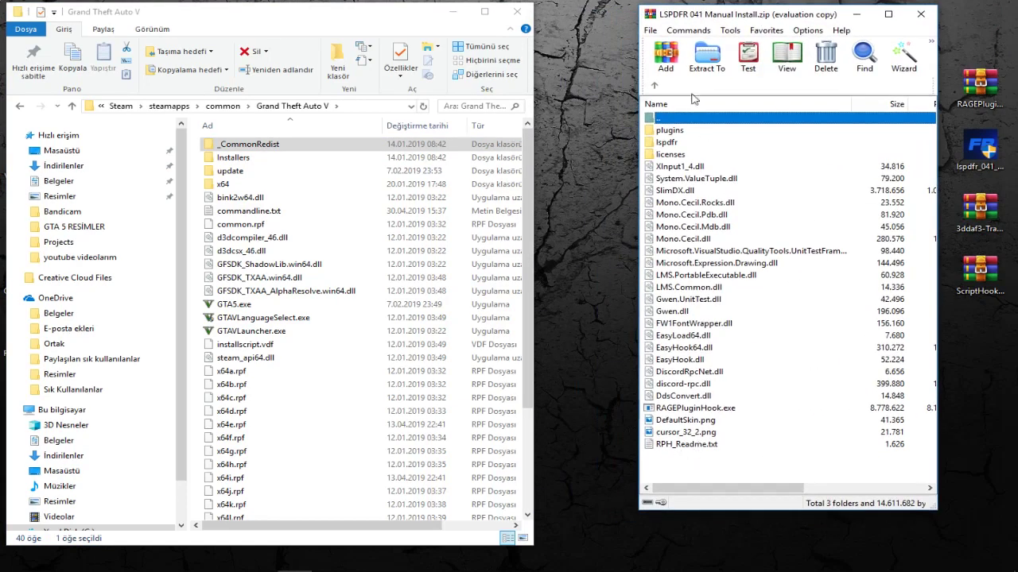
left_click_drag(532, 303, 586, 304)
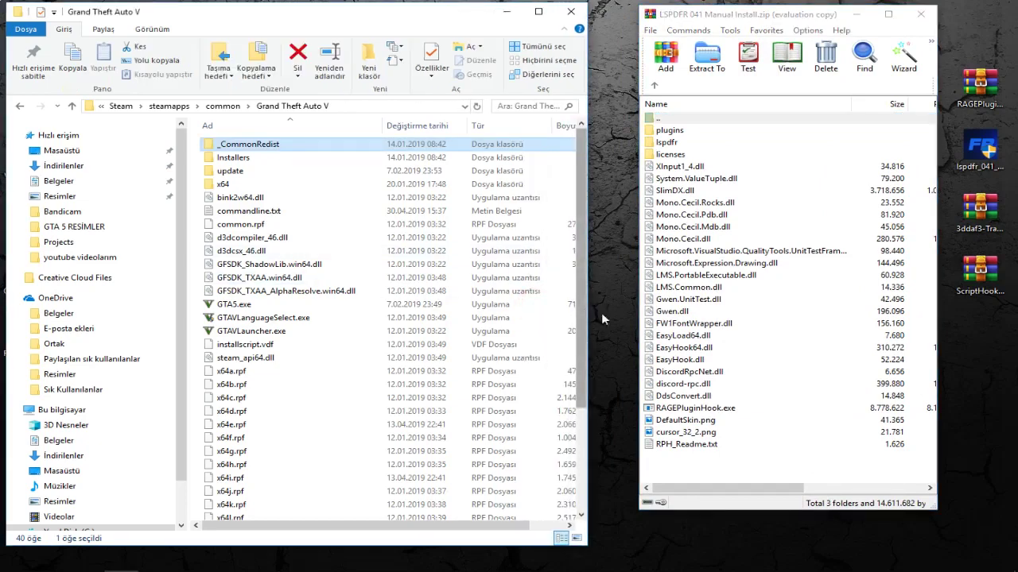
- Extract all folders and files of the LSPDFR 041 manual install archive into the Grand Theft Auto V folder and clear the selection
left_click(693, 466)
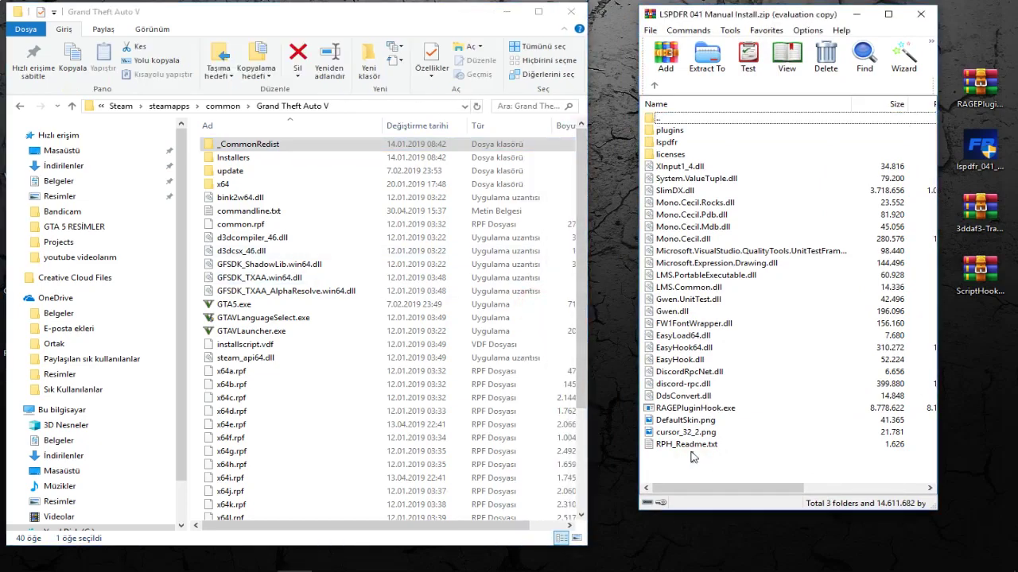
left_click_drag(697, 470, 692, 148)
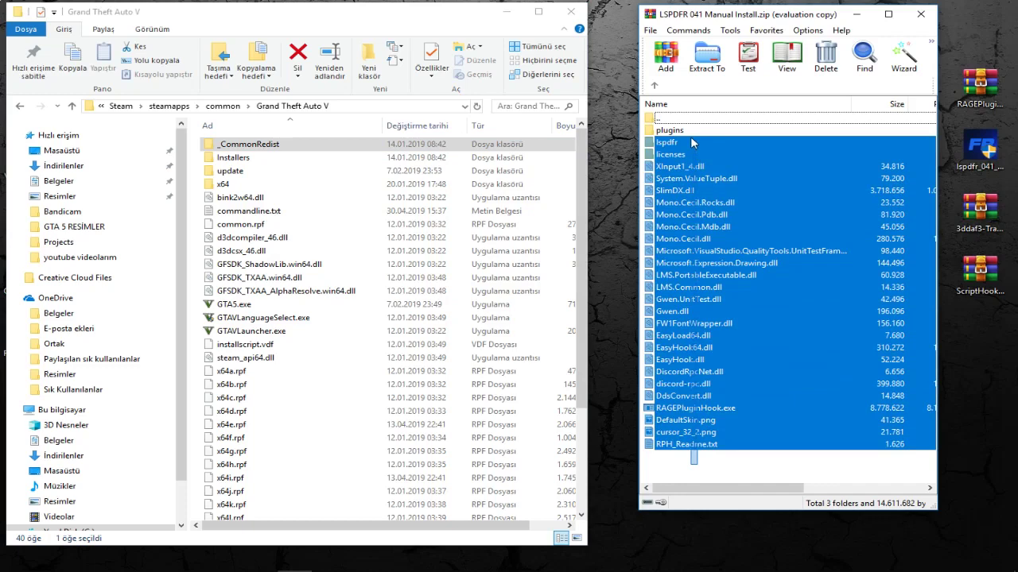
left_click_drag(691, 138, 691, 130)
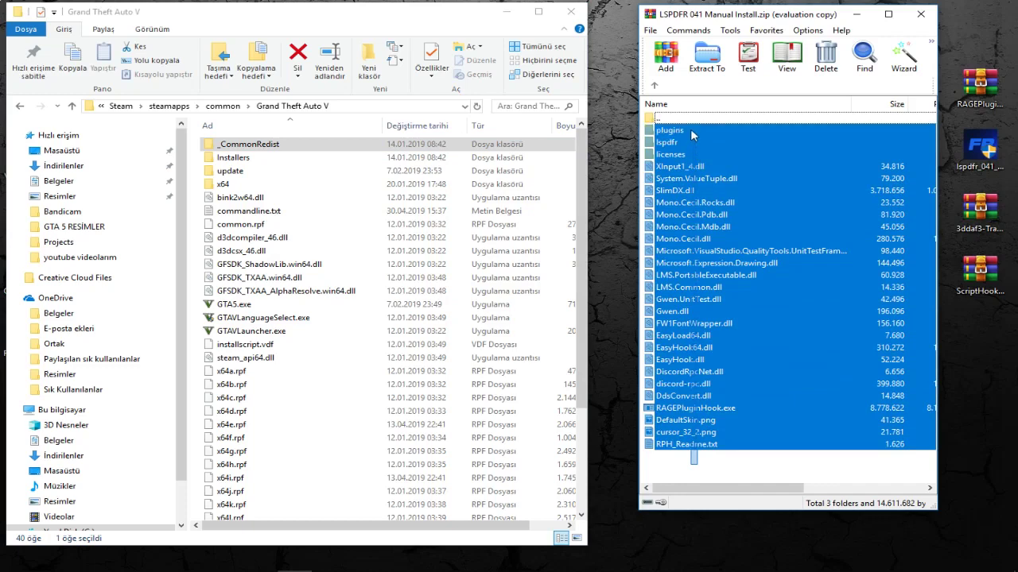
left_click_drag(691, 135, 692, 136)
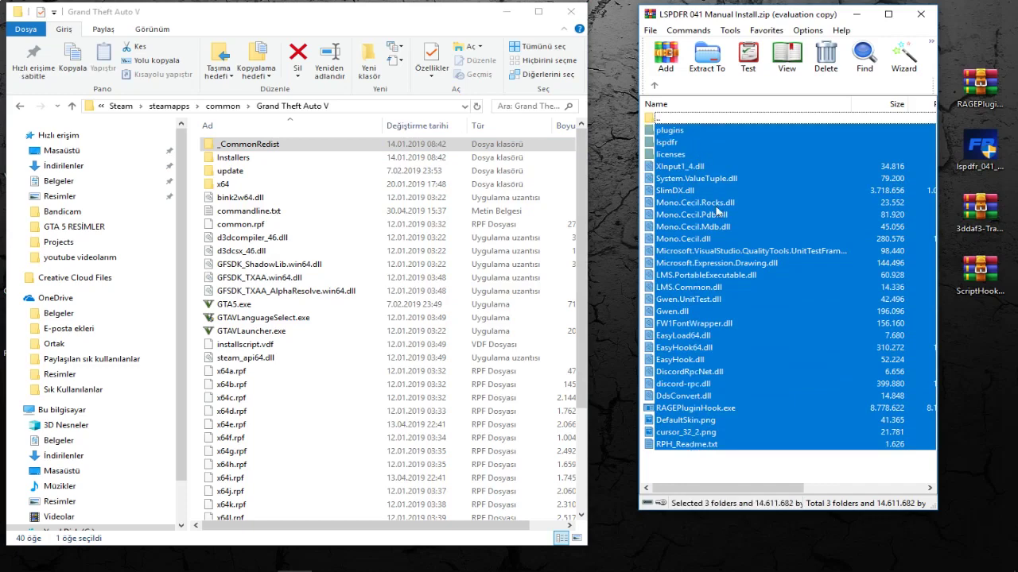
left_click_drag(805, 356, 194, 427)
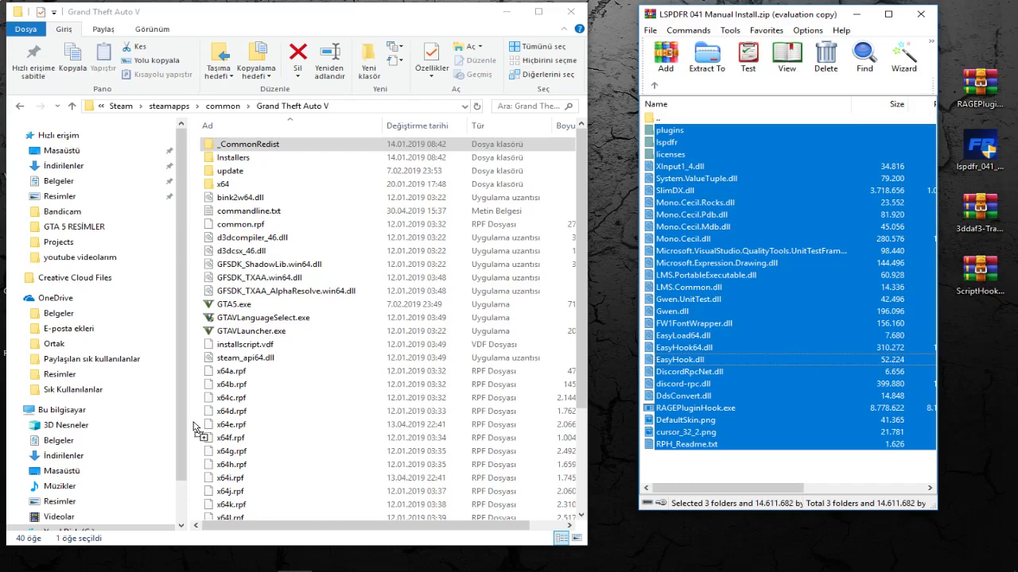
left_click_drag(194, 427, 194, 427)
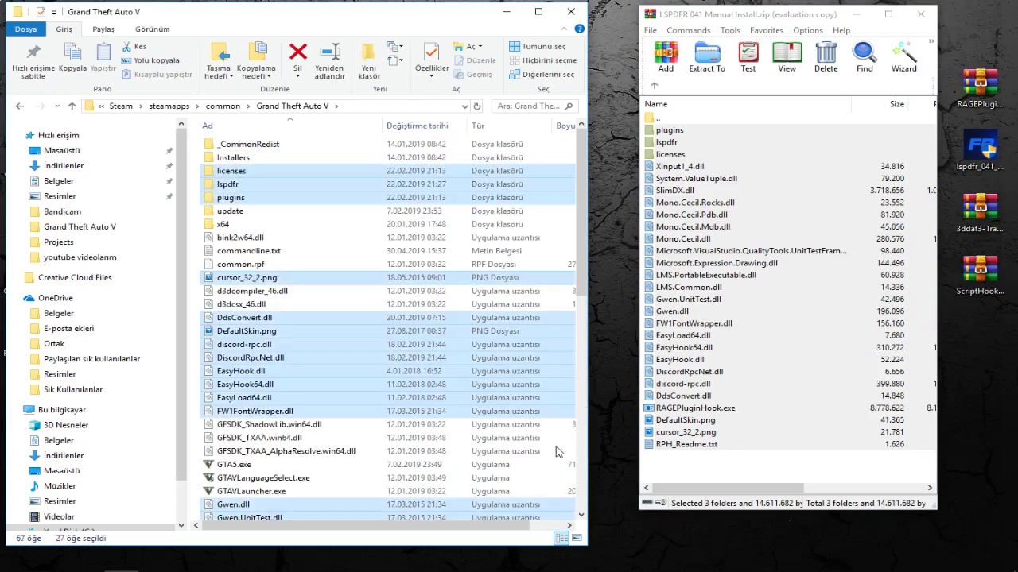
left_click(193, 308)
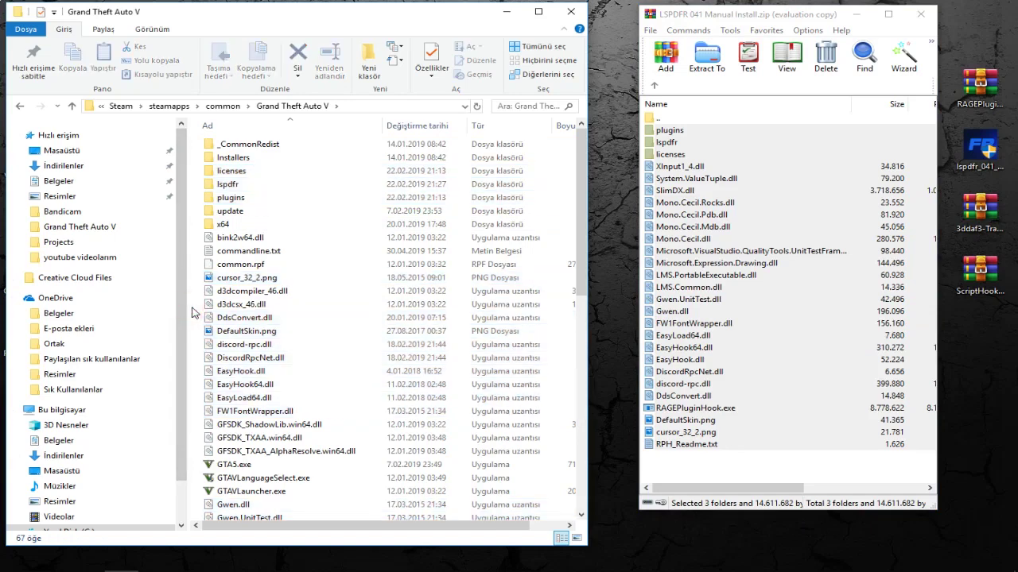
- Close the LSPDFR archive and set its zip file apart from the remaining downloads on the desktop
left_click(922, 14)
left_click_drag(771, 112, 976, 547)
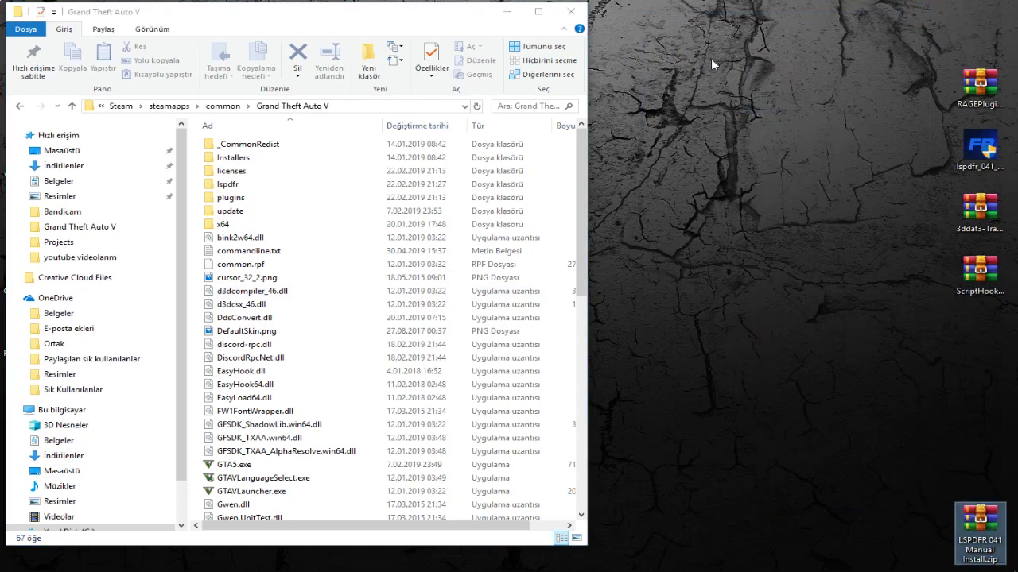
left_click_drag(226, 19, 231, 17)
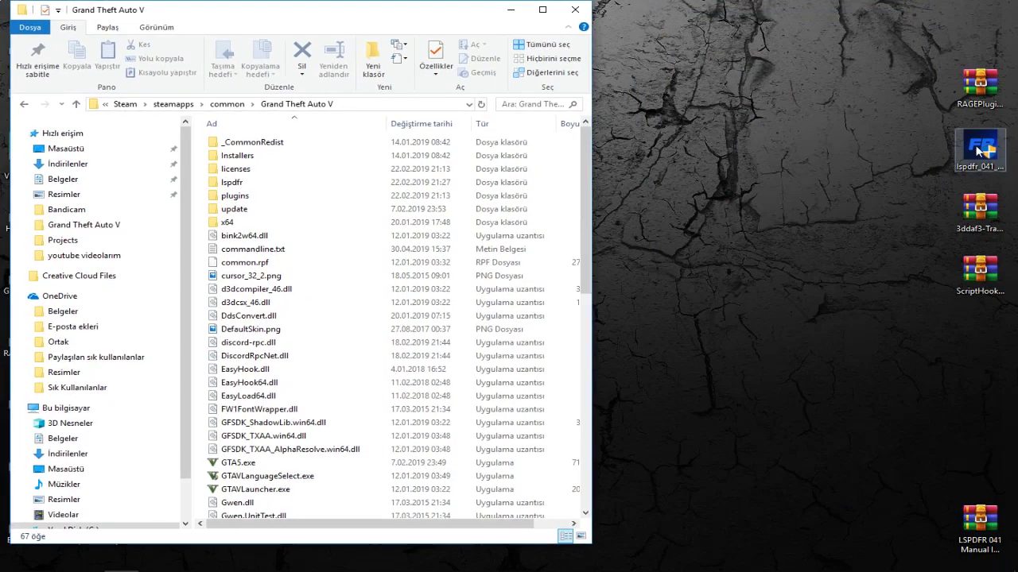
- Launch the lspdfr_041_setup.exe installer, accept its license agreement and proceed to the component selection
left_click_drag(979, 151, 768, 164)
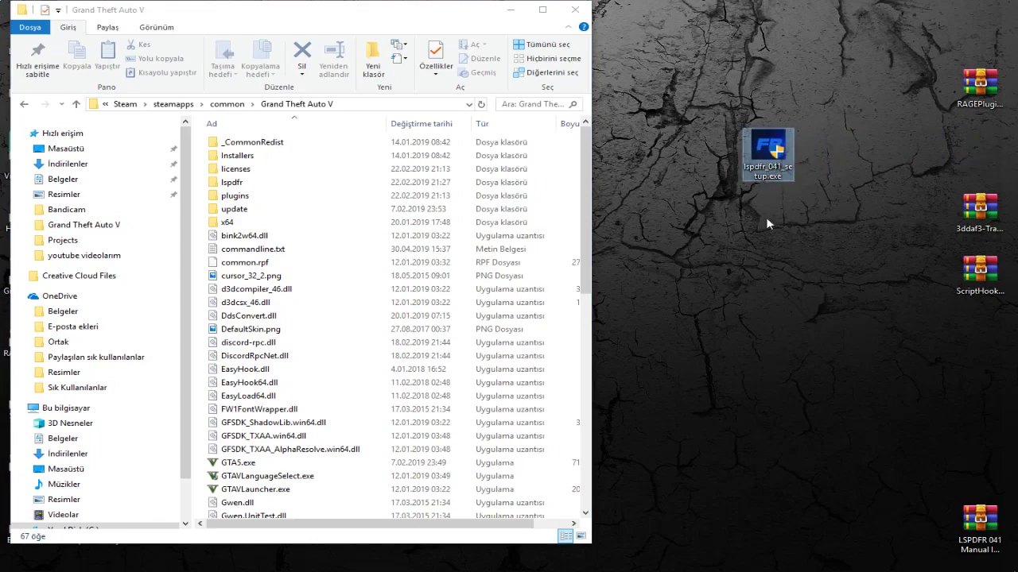
double_click(768, 151)
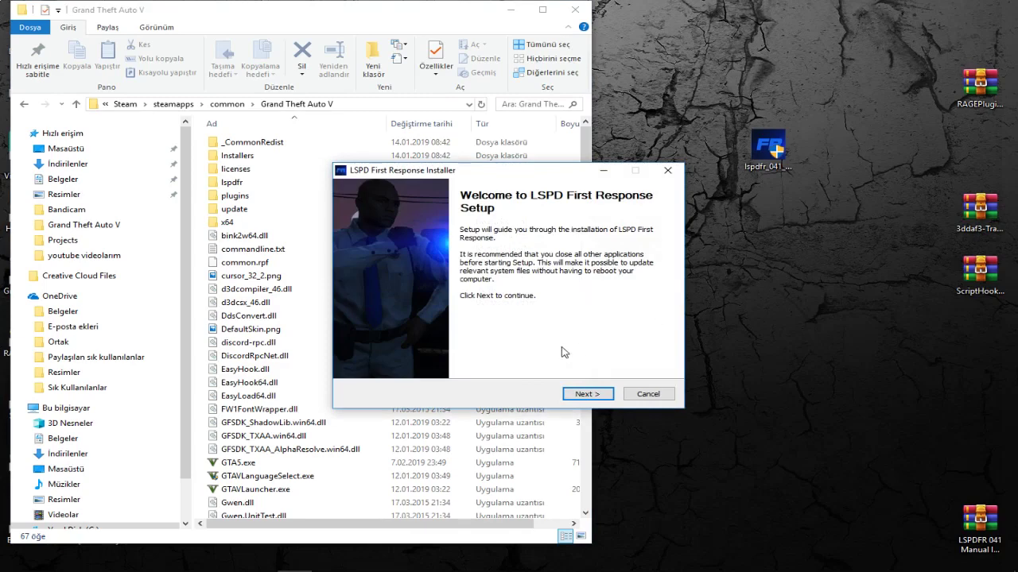
left_click(585, 394)
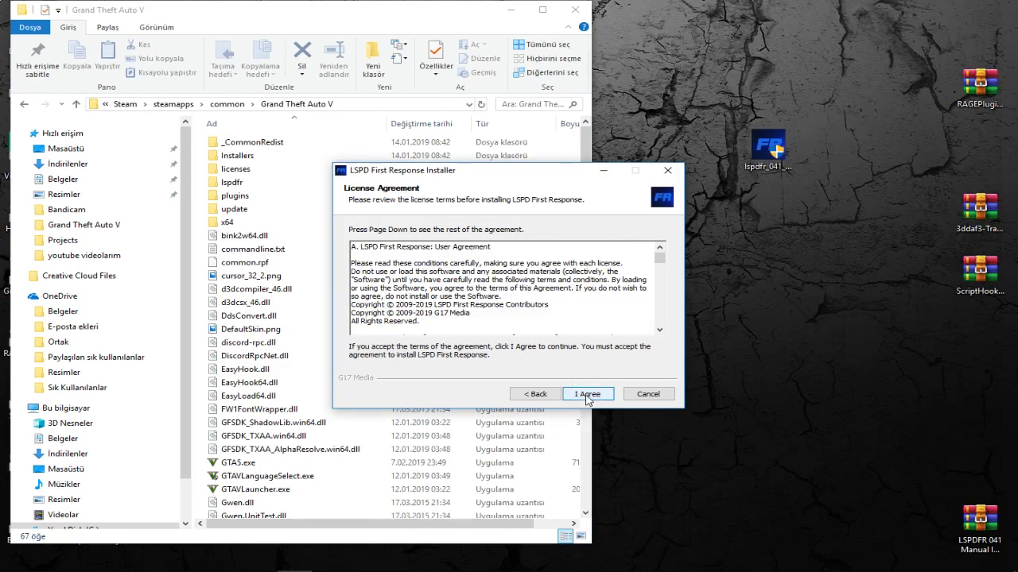
left_click_drag(659, 259, 660, 334)
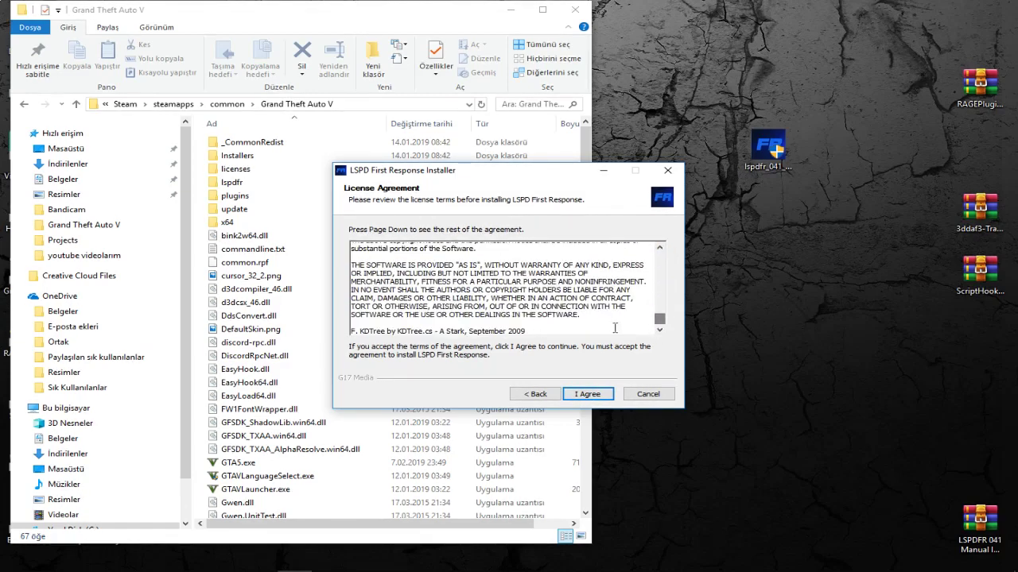
left_click(587, 393)
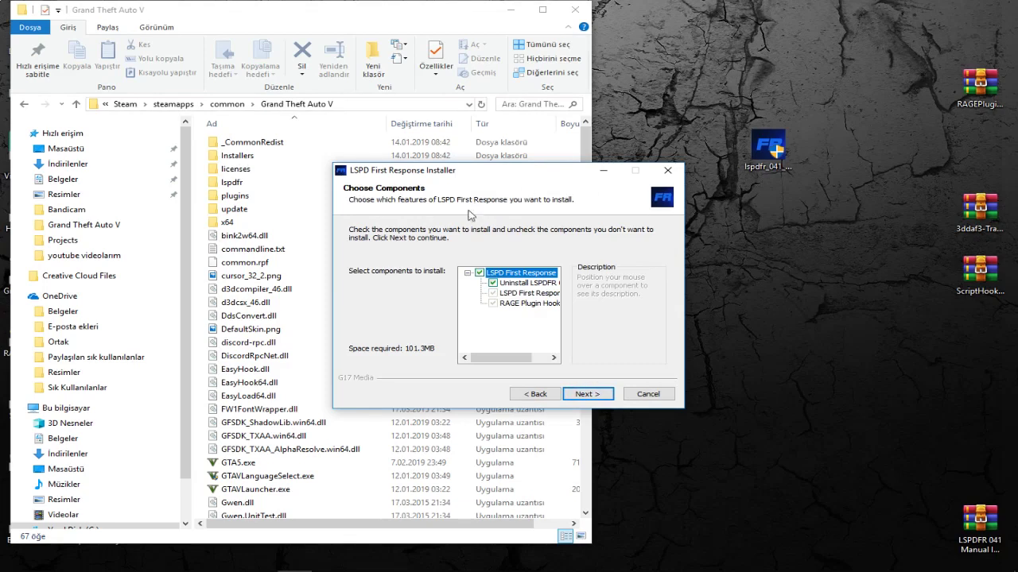
mouse_move(546, 275)
mouse_move(488, 284)
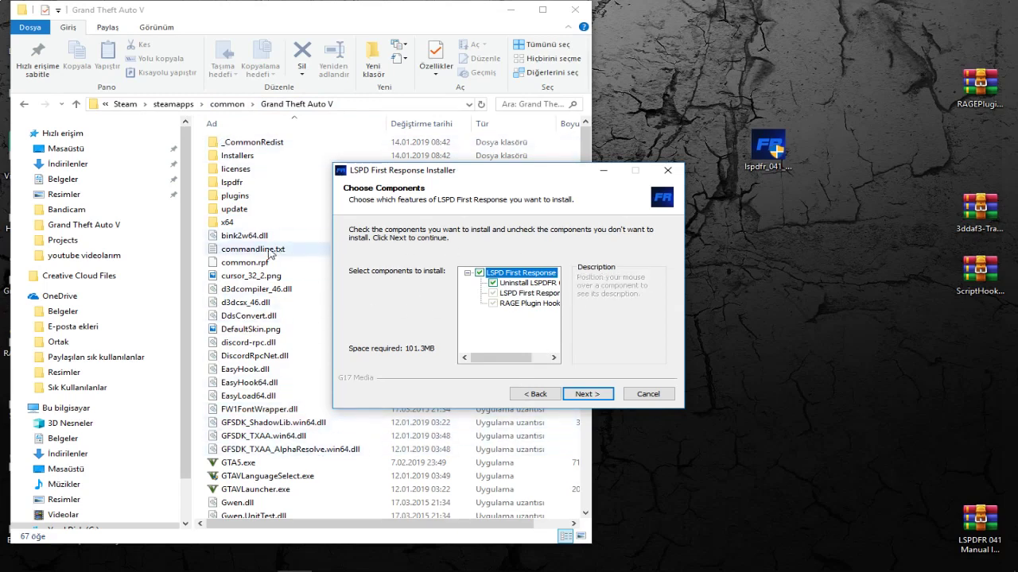
- Install LSPD First Response with the preselected components in the Grand Theft Auto V folder and finish setup with the First Time Configurator launching
left_click(586, 394)
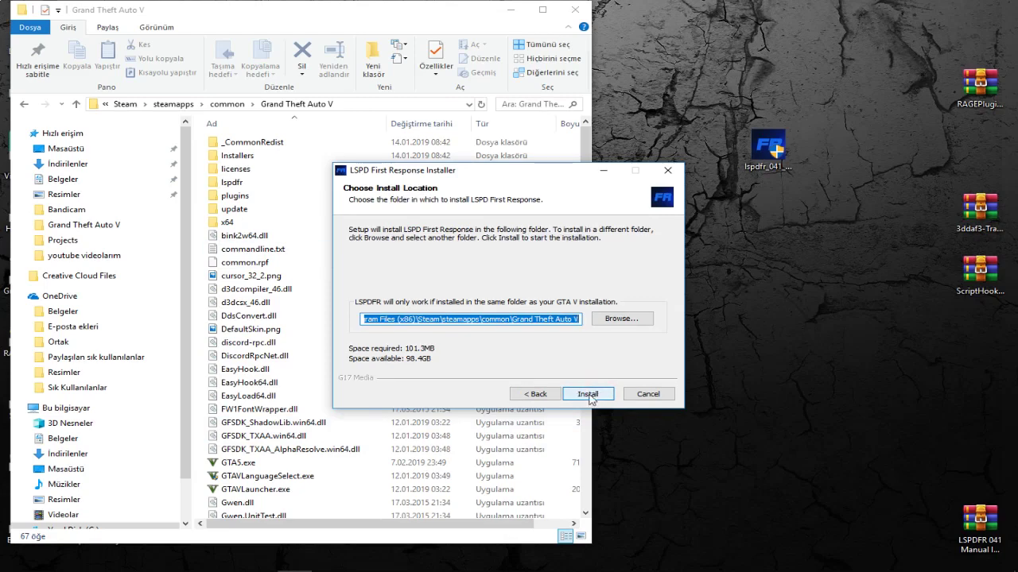
left_click(588, 396)
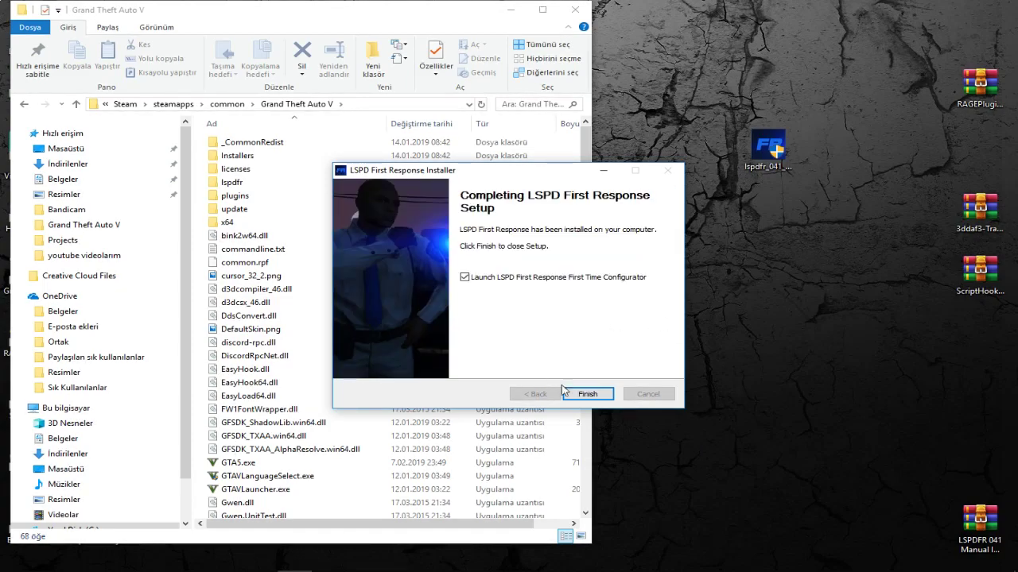
left_click(590, 397)
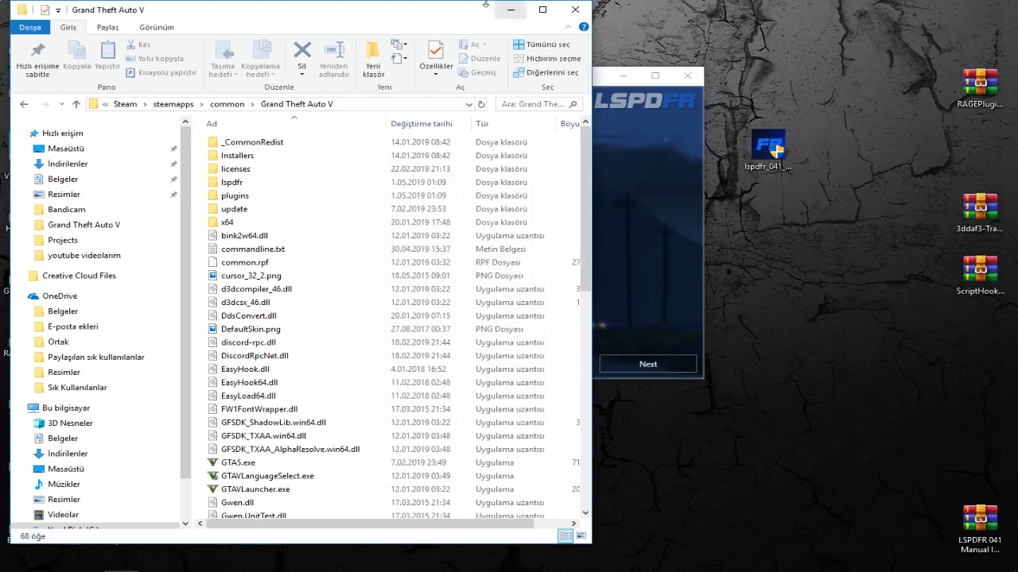
- Minimize the Grand Theft Auto V folder window, reposition the LSPDFR Configurator and proceed to its RAGE Plugin Hook setup
left_click(508, 11)
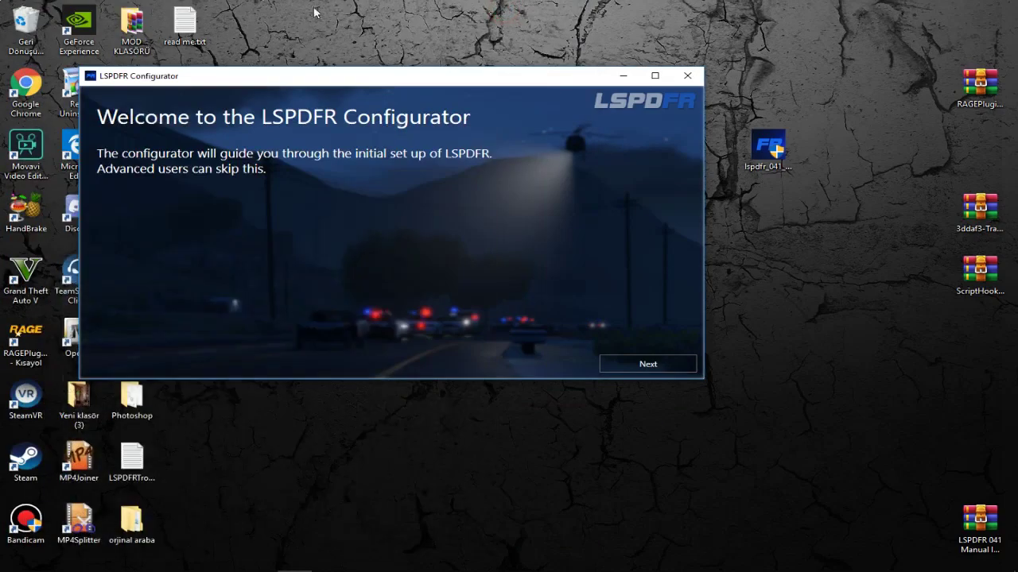
left_click_drag(401, 86, 517, 118)
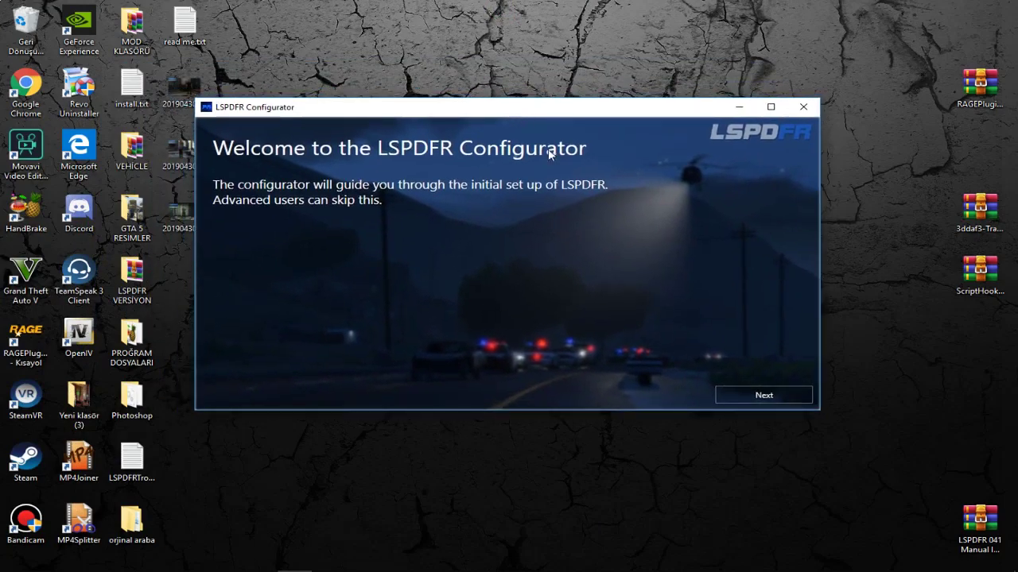
left_click(765, 400)
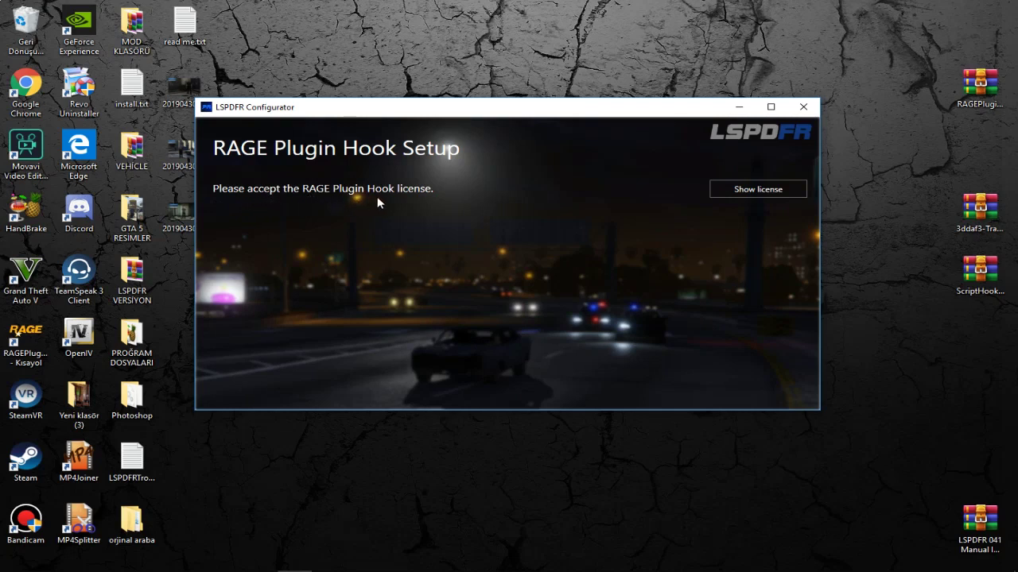
- Accept the RAGE Plugin Hook license, dismiss the elevated privileges notice and back up the current game version
left_click(750, 193)
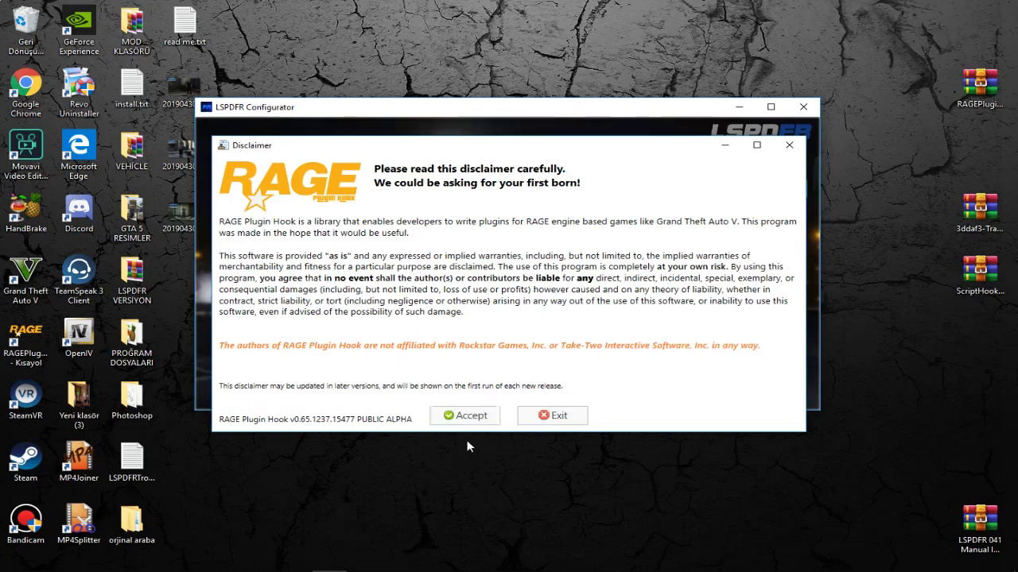
left_click(466, 420)
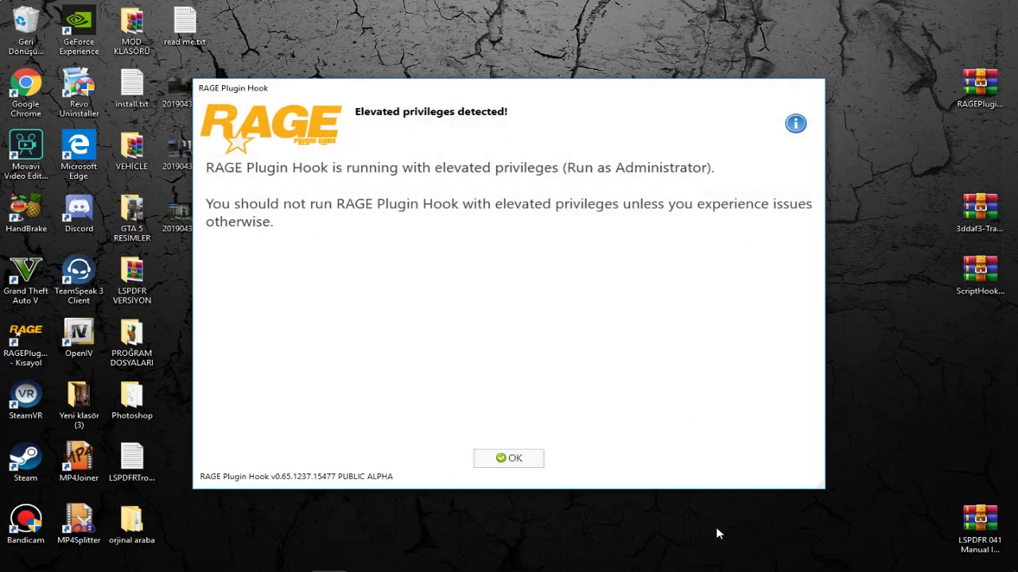
left_click(509, 460)
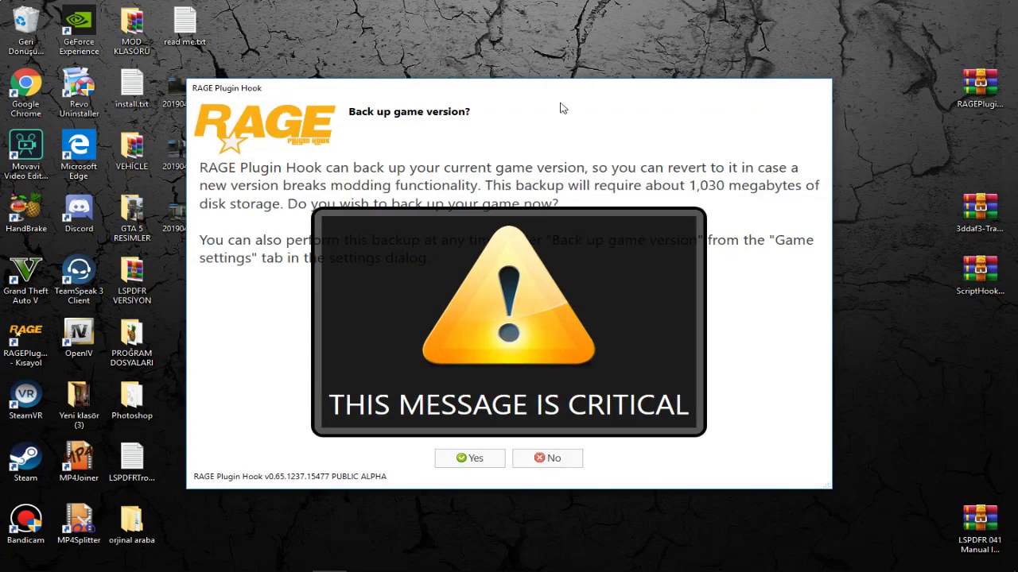
left_click(468, 459)
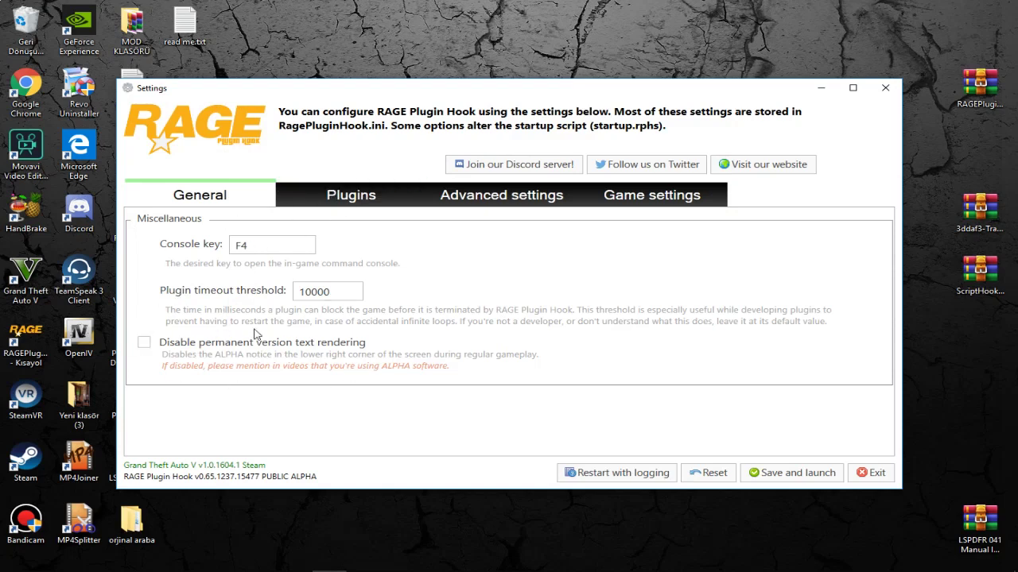
- Try the startup plugin options: only LSPD First Response, all plugins, and back to loading none
left_click(372, 199)
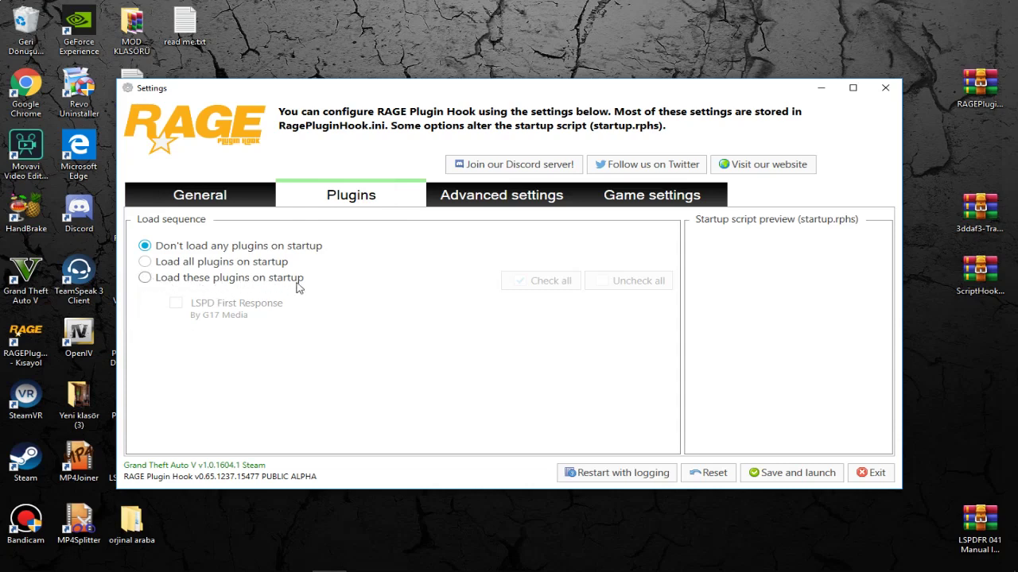
left_click(144, 279)
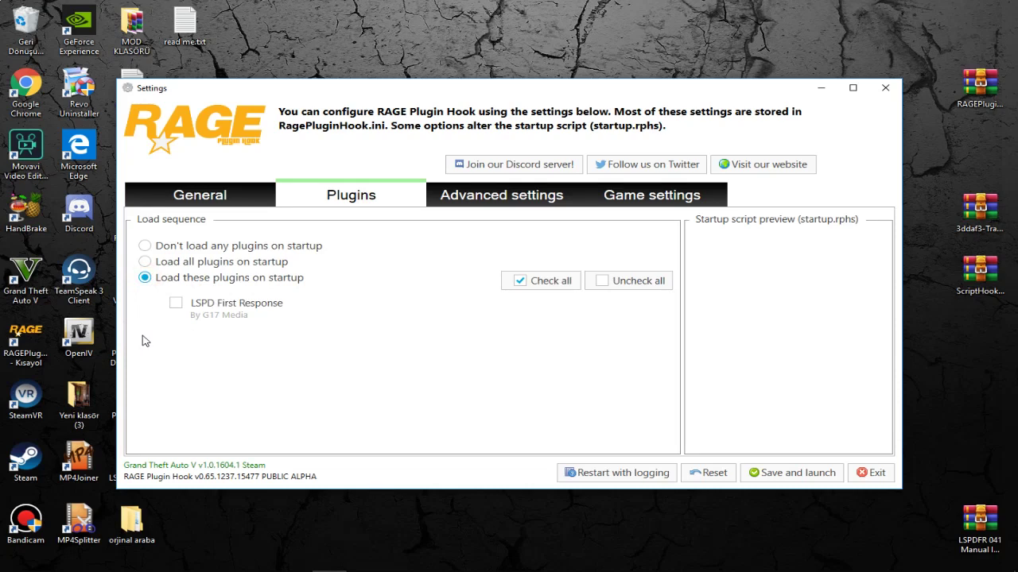
left_click(178, 304)
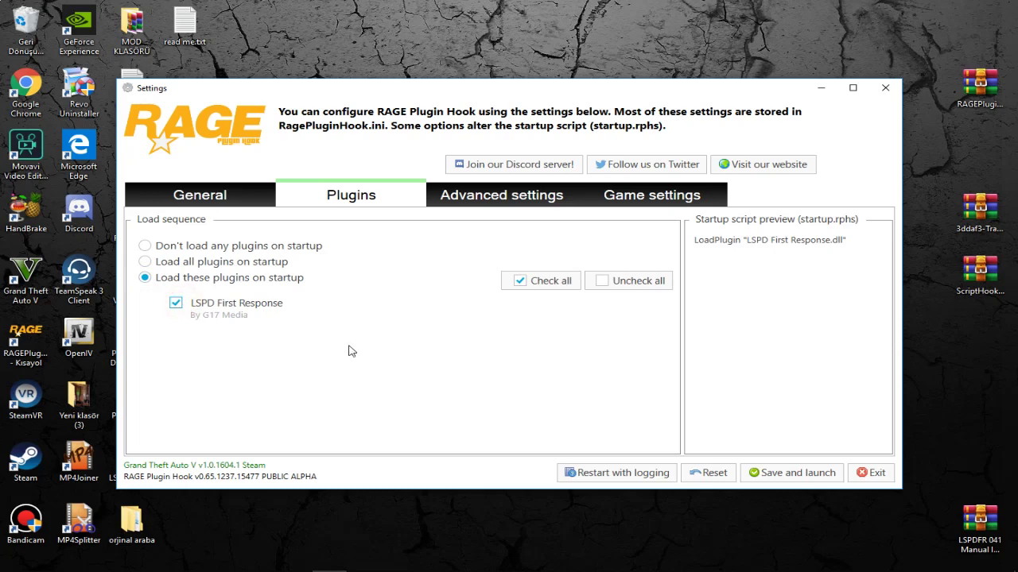
left_click(145, 262)
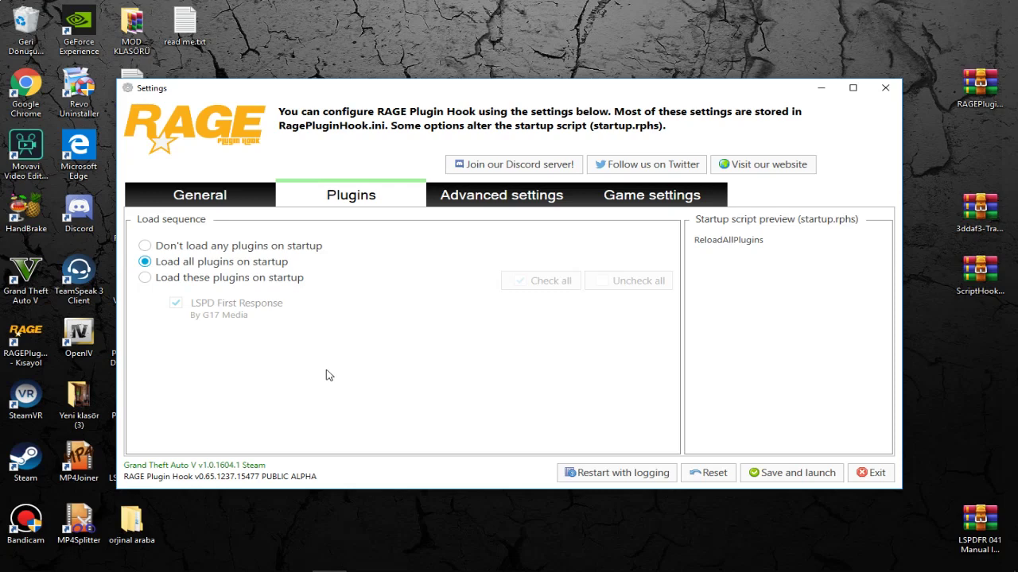
left_click(144, 246)
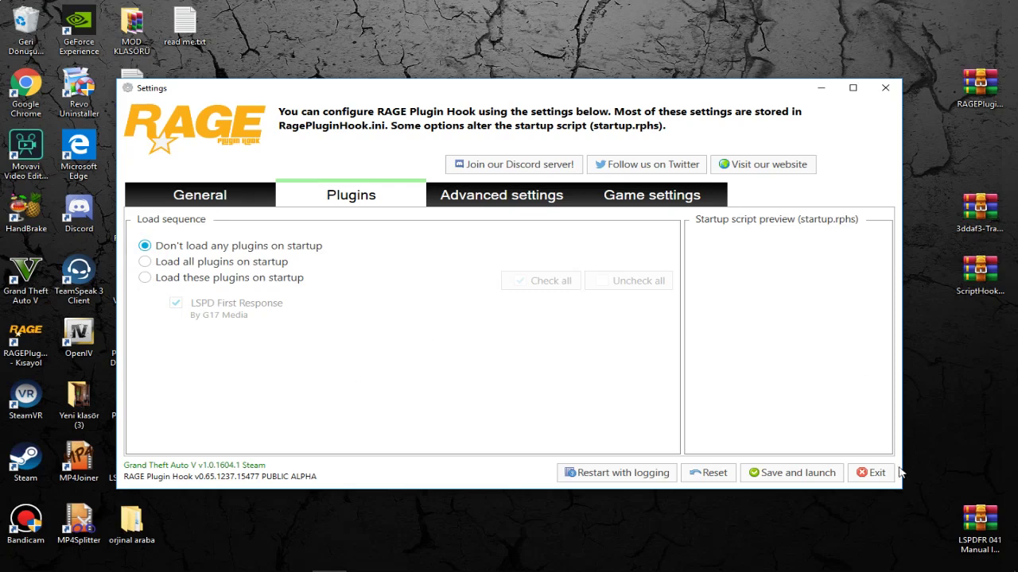
- Go through the command line switches in the game settings and try the Borderless Window switch
left_click(661, 202)
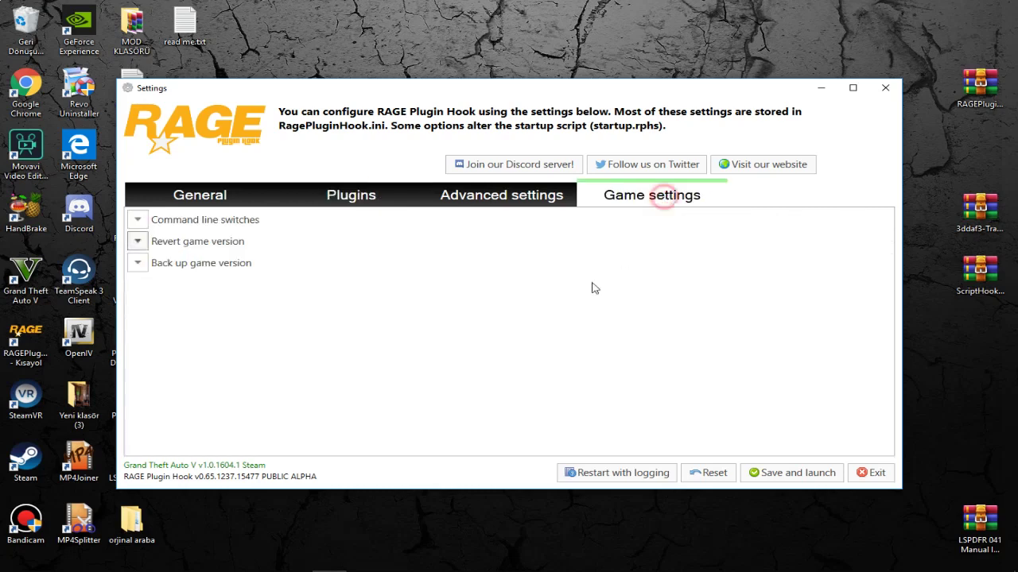
left_click(138, 221)
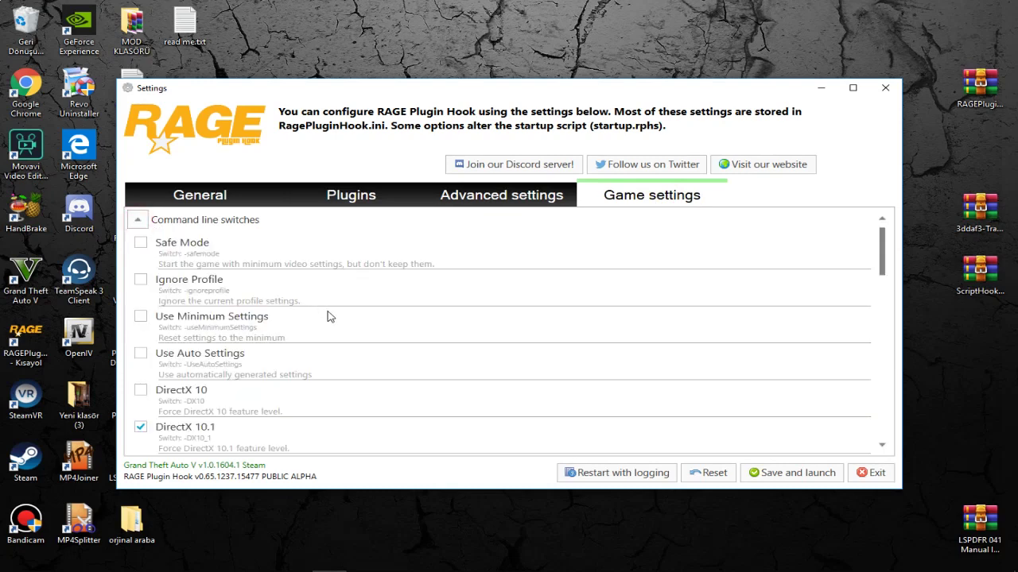
scroll(237, 328, "down", 1)
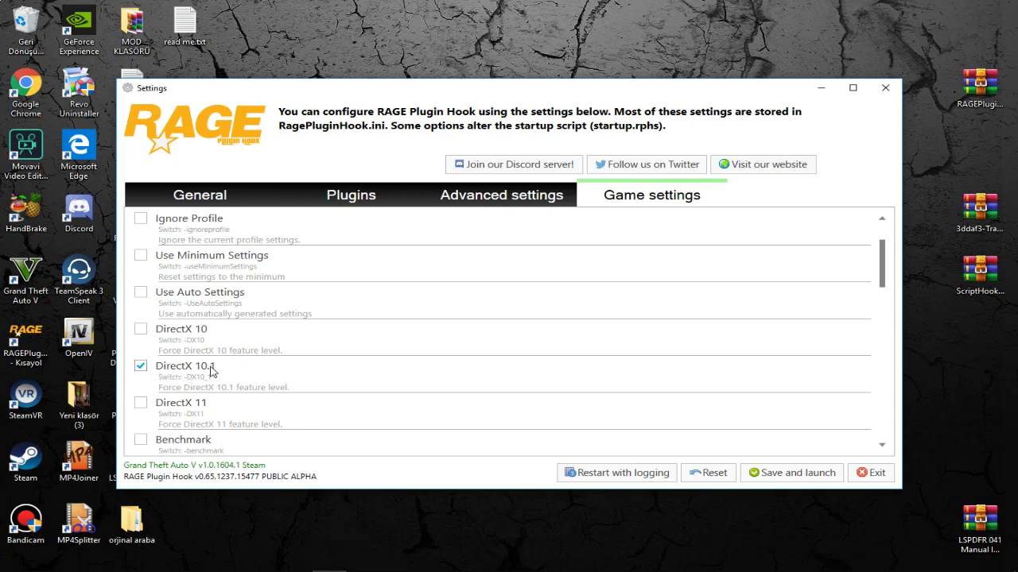
scroll(134, 394, "down", 1)
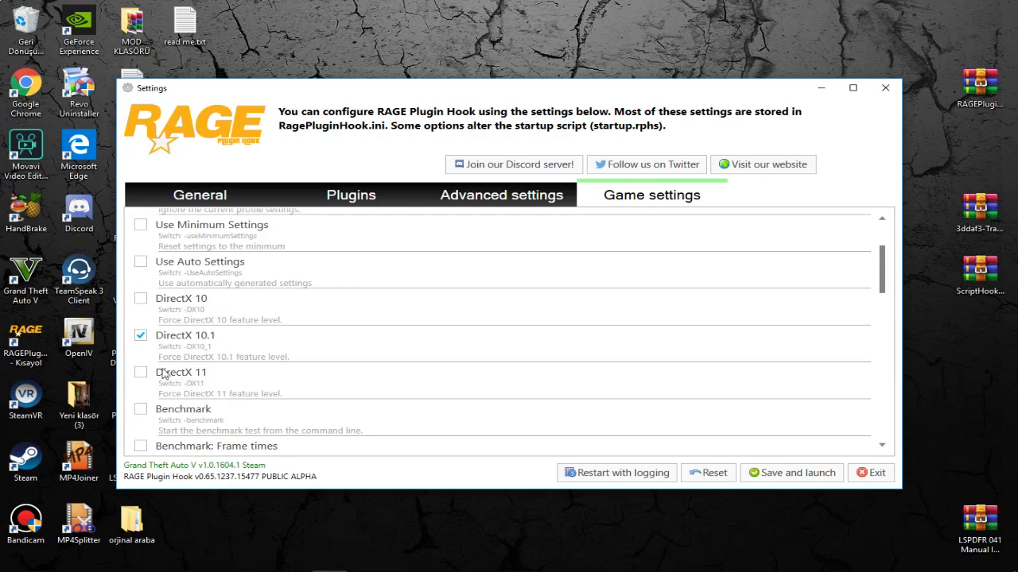
scroll(182, 328, "down", 1)
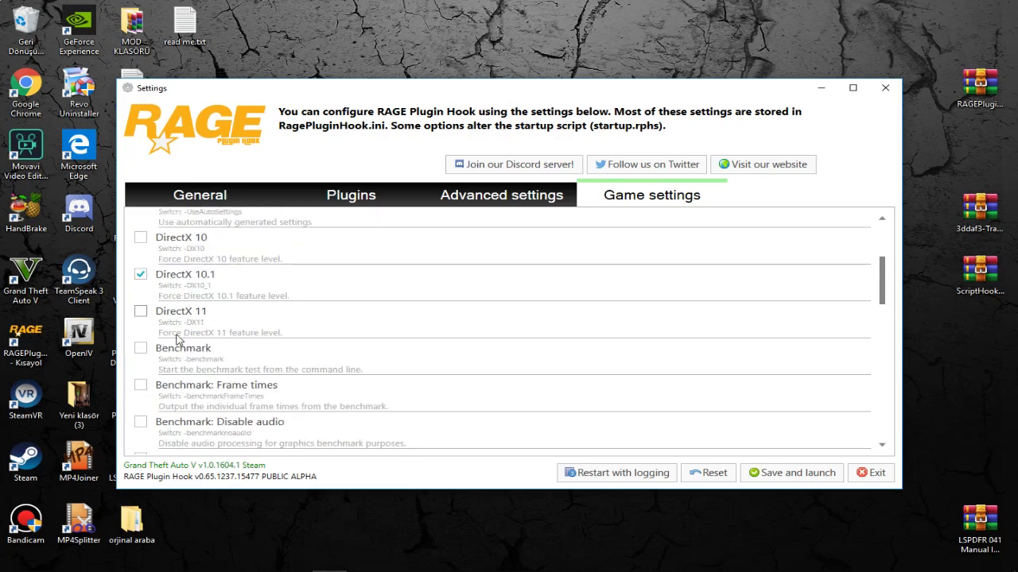
scroll(261, 352, "down", 1)
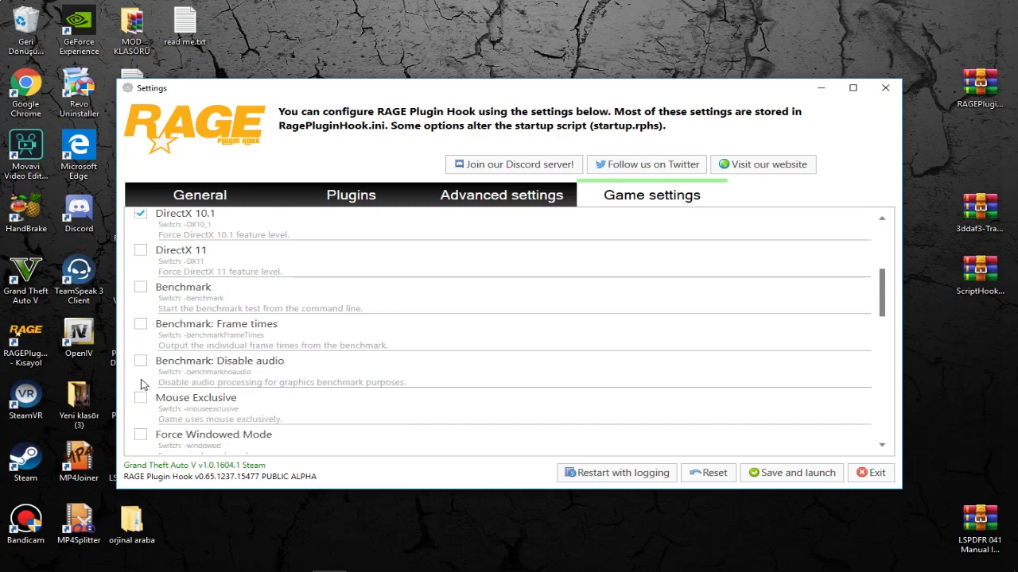
scroll(140, 388, "down", 2)
scroll(140, 388, "down", 2)
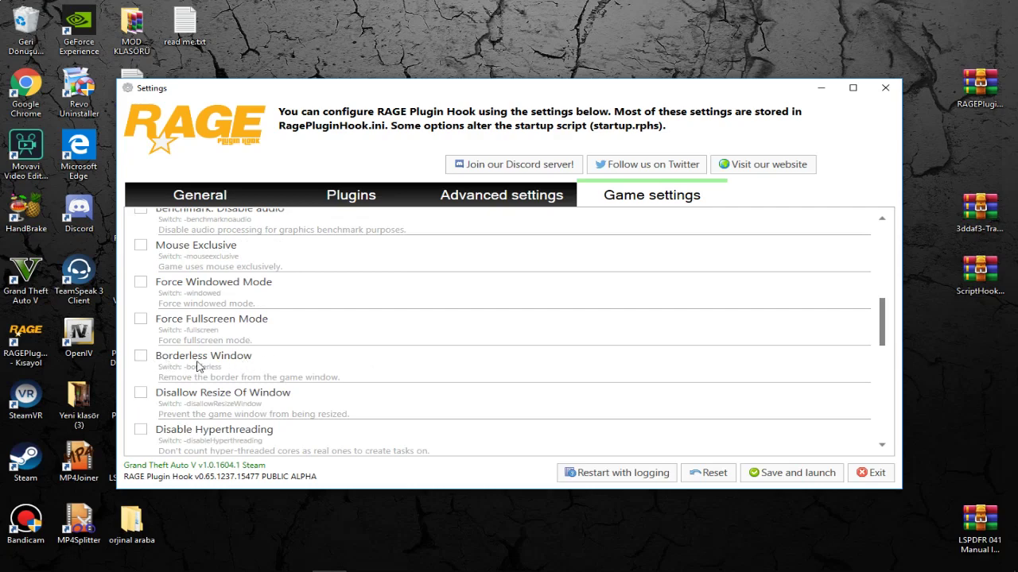
left_click(142, 358)
- Exit the RAGE Plugin Hook settings, have the configurator apply its recommended settings automatically and acknowledge the finished setup
left_click(163, 195)
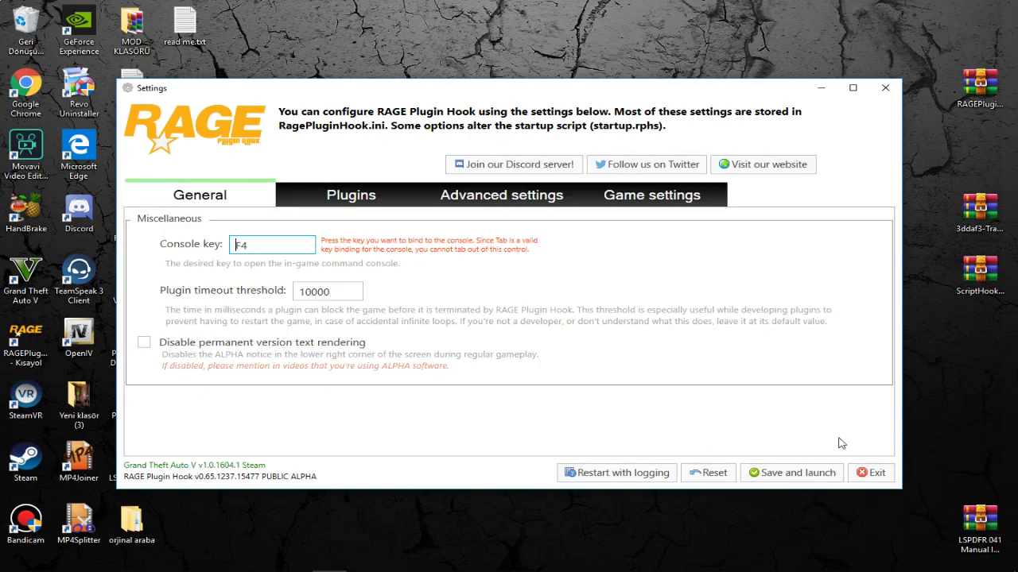
left_click(880, 475)
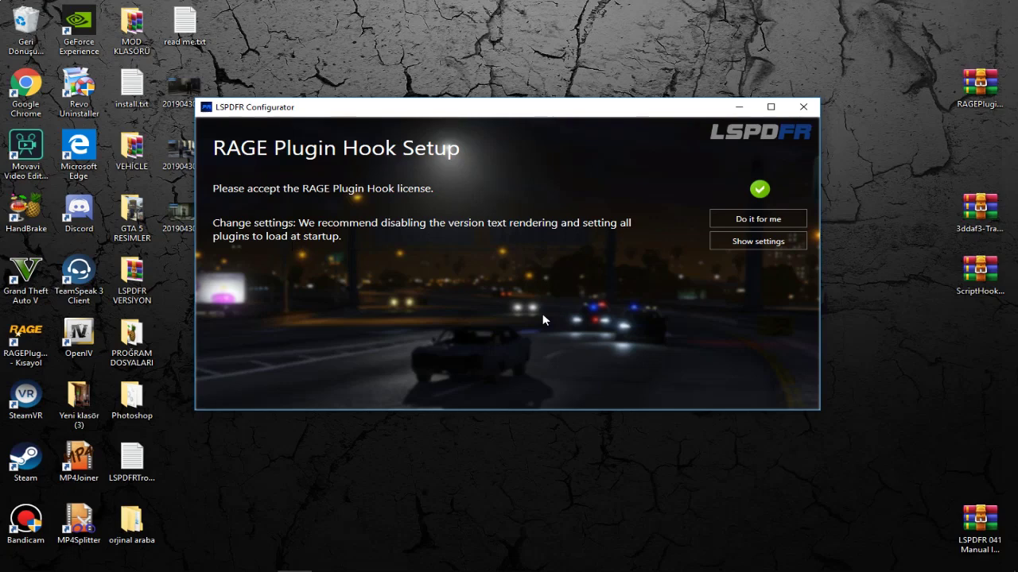
left_click(752, 221)
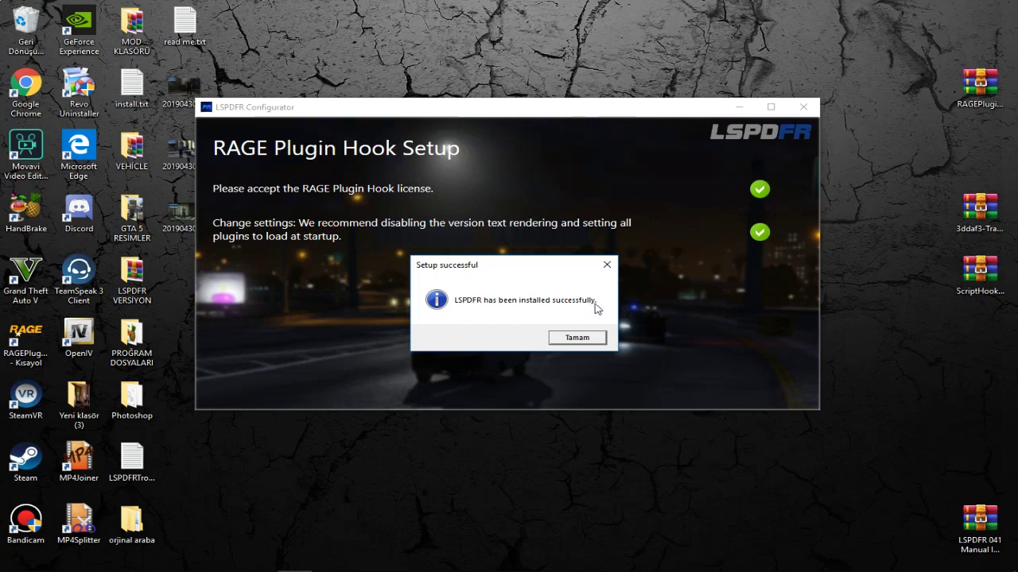
left_click(577, 341)
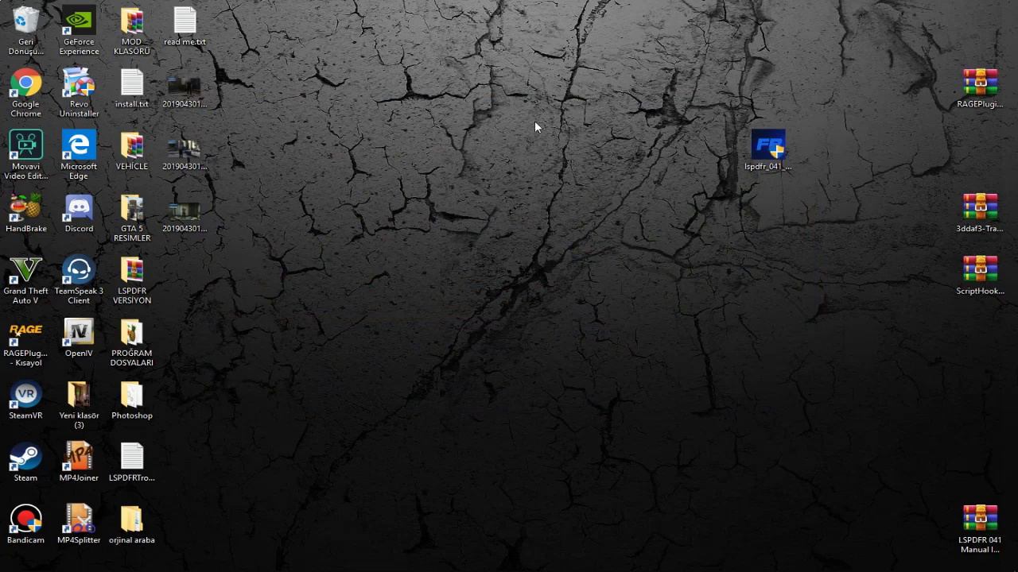
- Place lspdfr_041_setup.exe below the ScriptHook archive on the desktop and delete the existing RAGEPluginHook.exe shortcut
left_click_drag(766, 151, 978, 350)
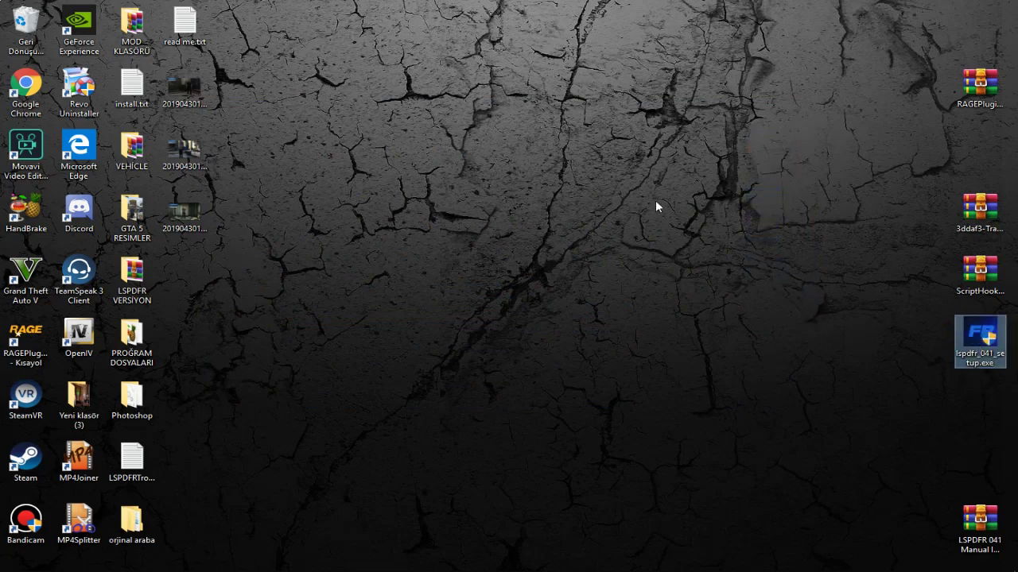
left_click(594, 193)
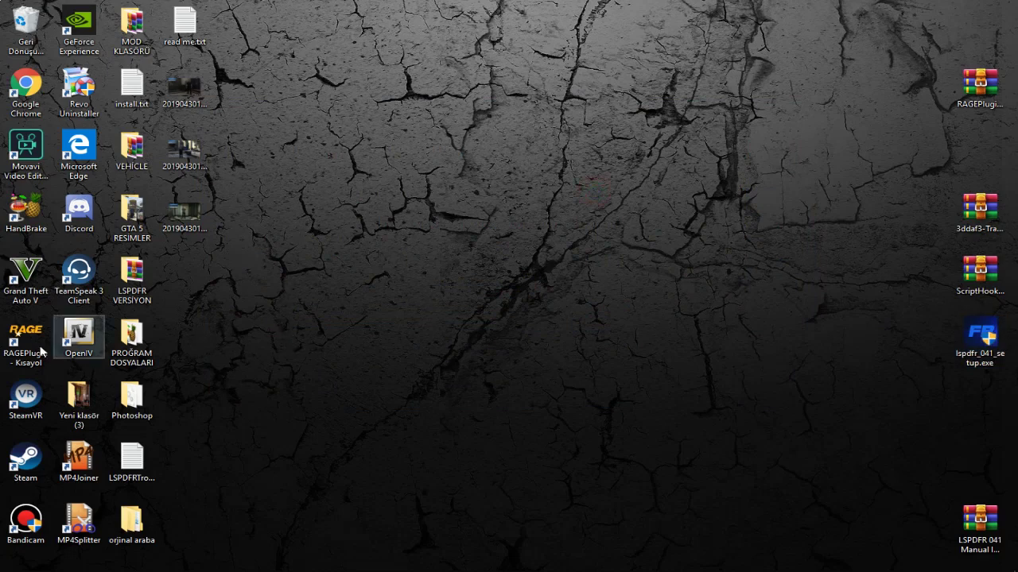
mouse_move(19, 375)
left_mouse_down()
mouse_move(19, 32)
mouse_move(88, 199)
mouse_move(352, 262)
left_mouse_up()
left_click(352, 261)
left_click(27, 348)
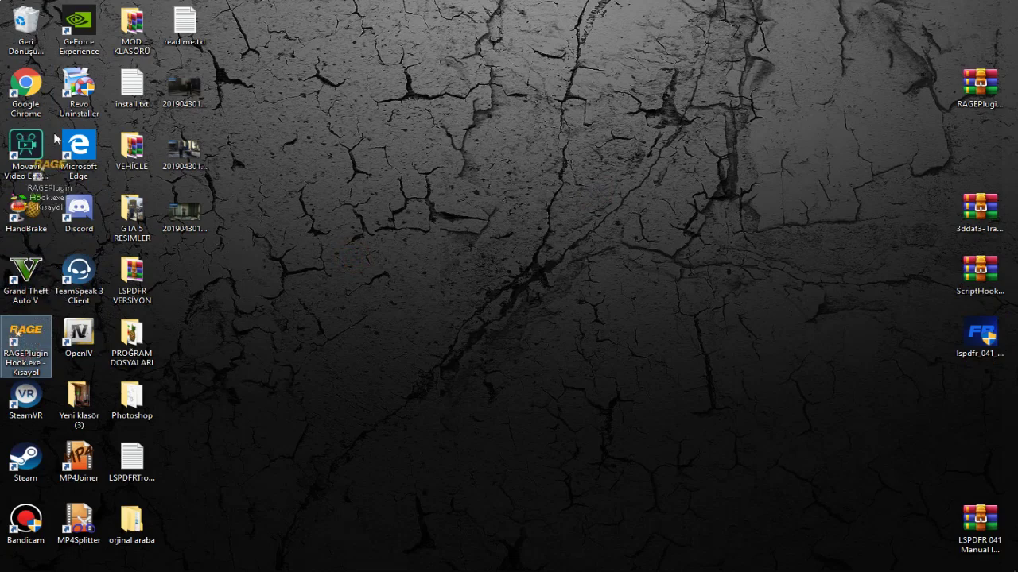
left_click(449, 209)
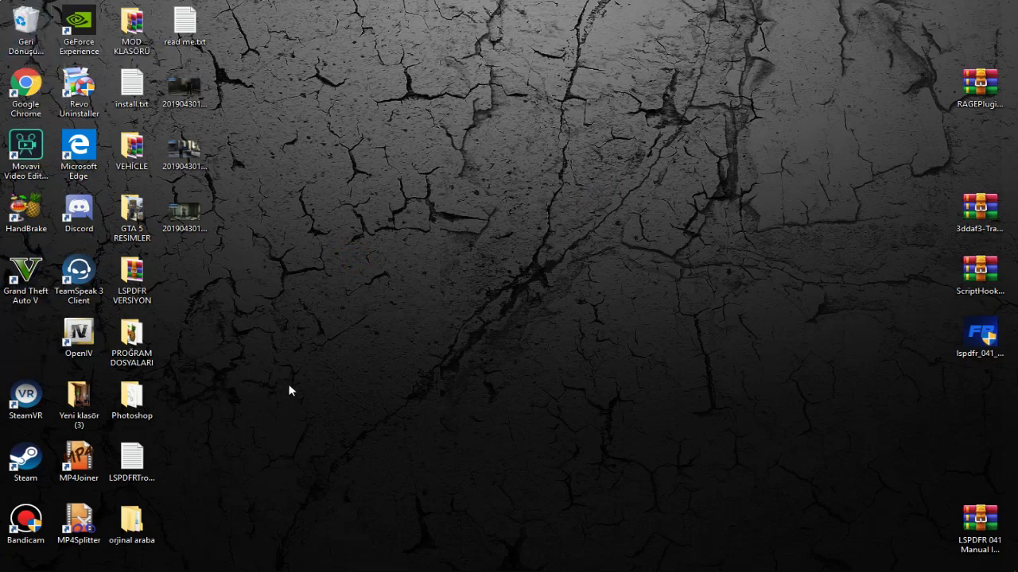
- Create a new desktop shortcut for RAGEPluginHook.exe from the Grand Theft Auto V folder
left_click(121, 560)
left_click_drag(244, 11, 273, 19)
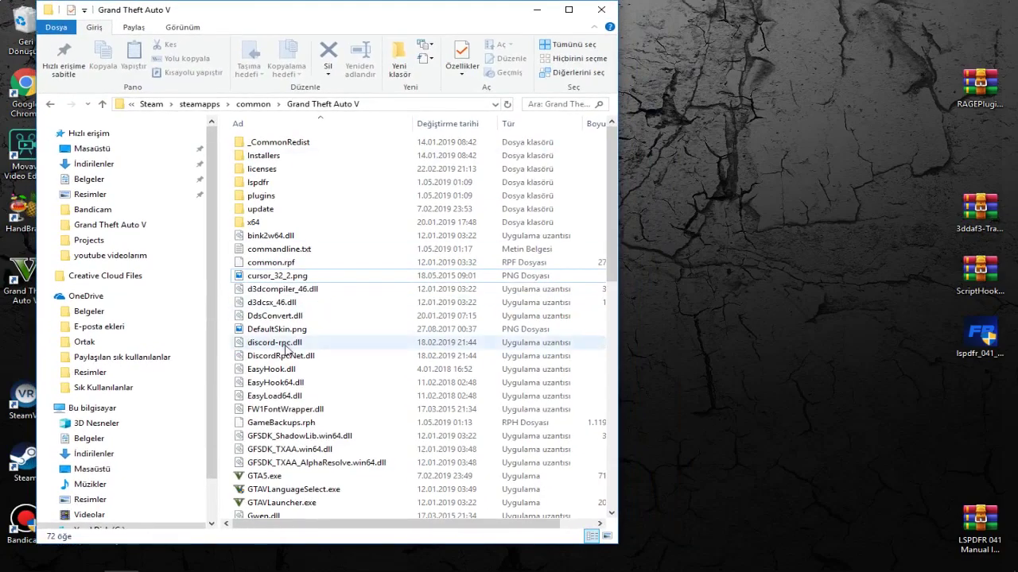
scroll(286, 350, "down", 9)
left_click_drag(327, 5, 557, 18)
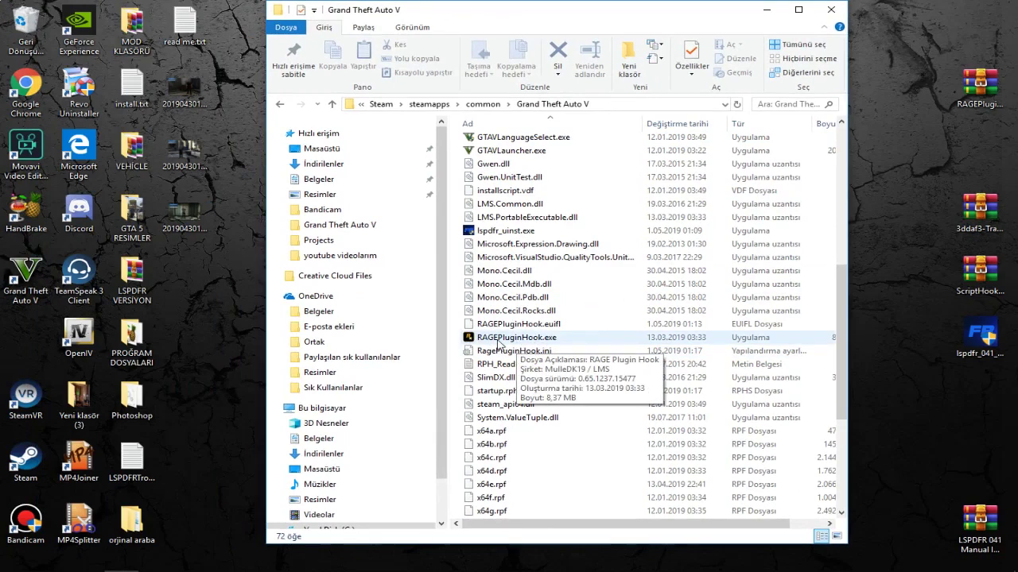
right_click(500, 343)
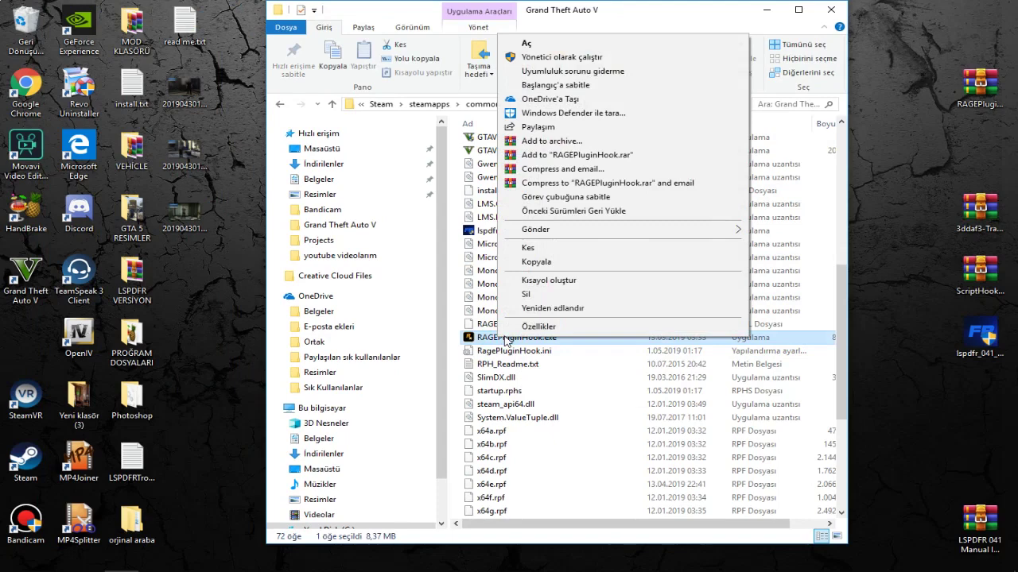
mouse_move(525, 237)
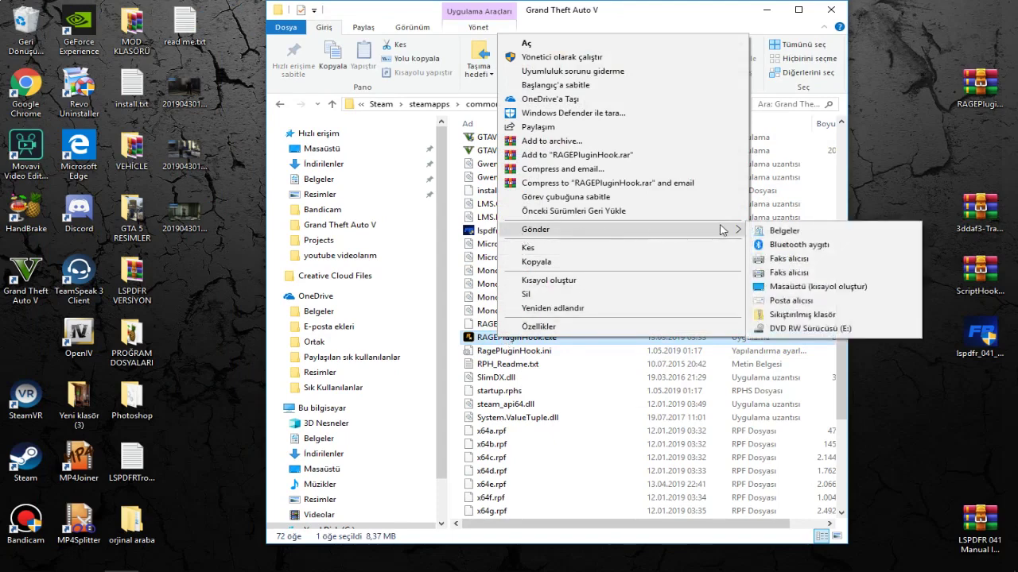
left_click(837, 288)
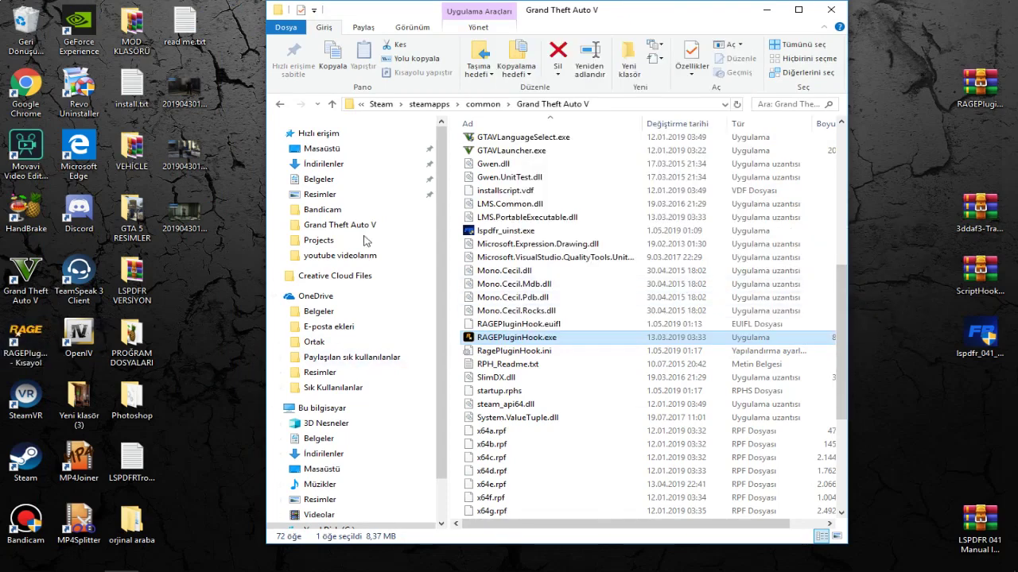
- Close the Grand Theft Auto V folder and look over the available actions for the RAGEPluginHook.exe desktop shortcut
left_click(830, 9)
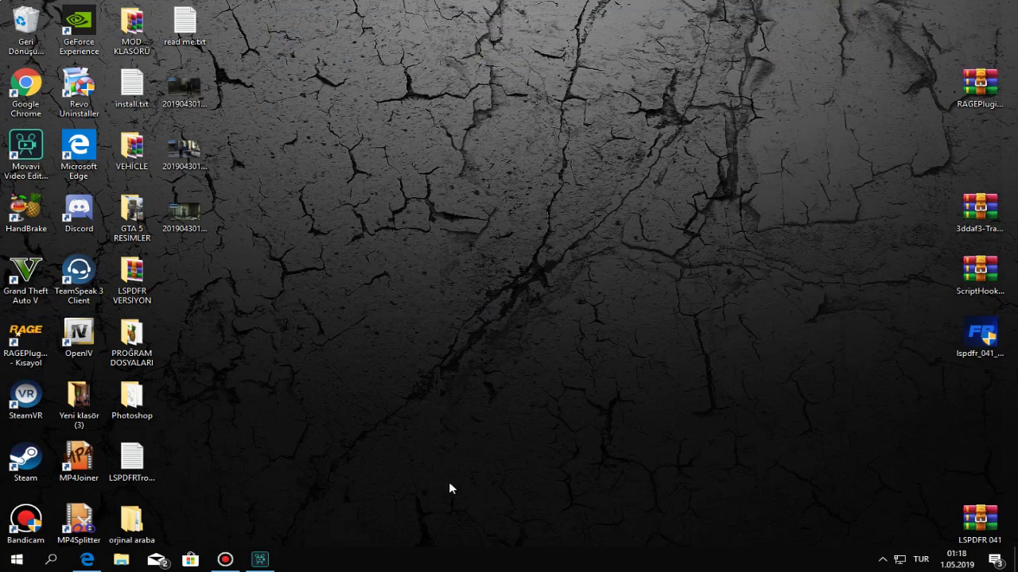
key("r")
key("Return")
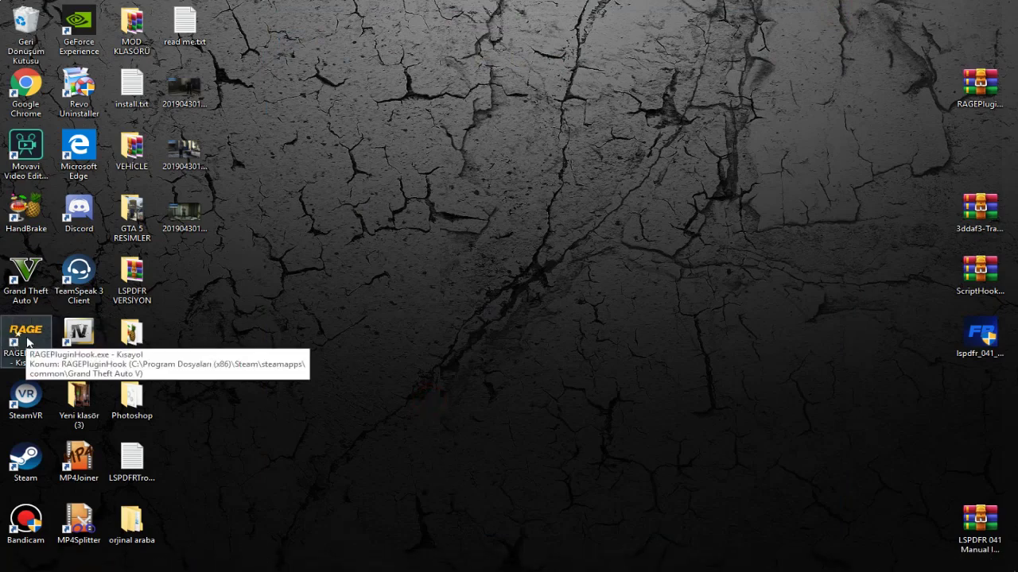
right_click(27, 343)
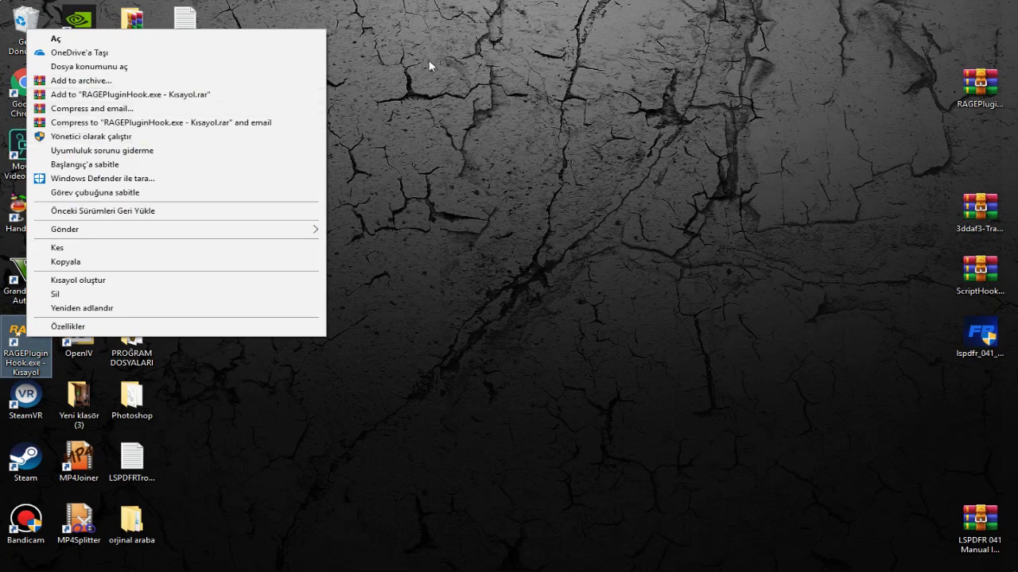
left_click(596, 185)
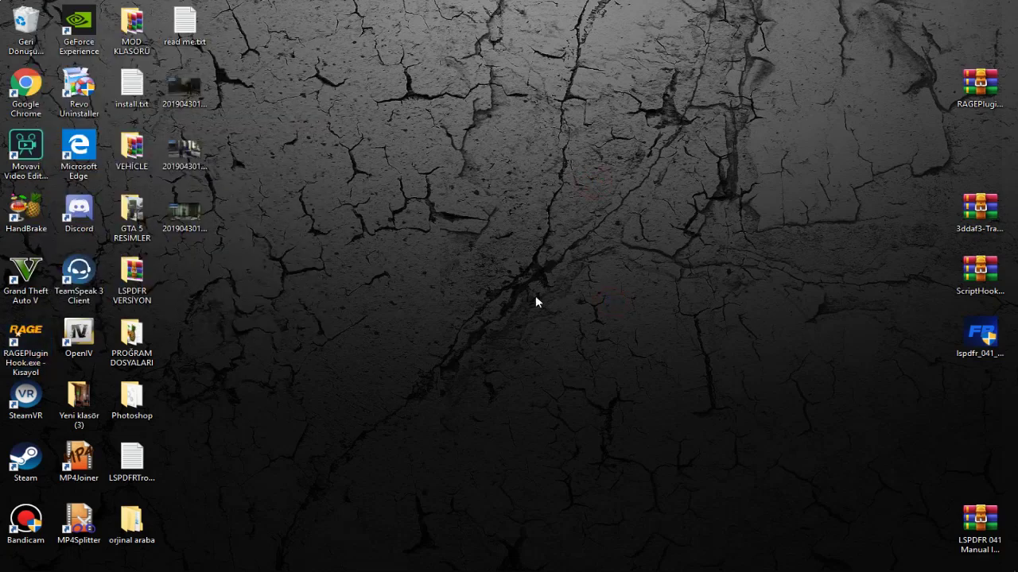
double_click(22, 362)
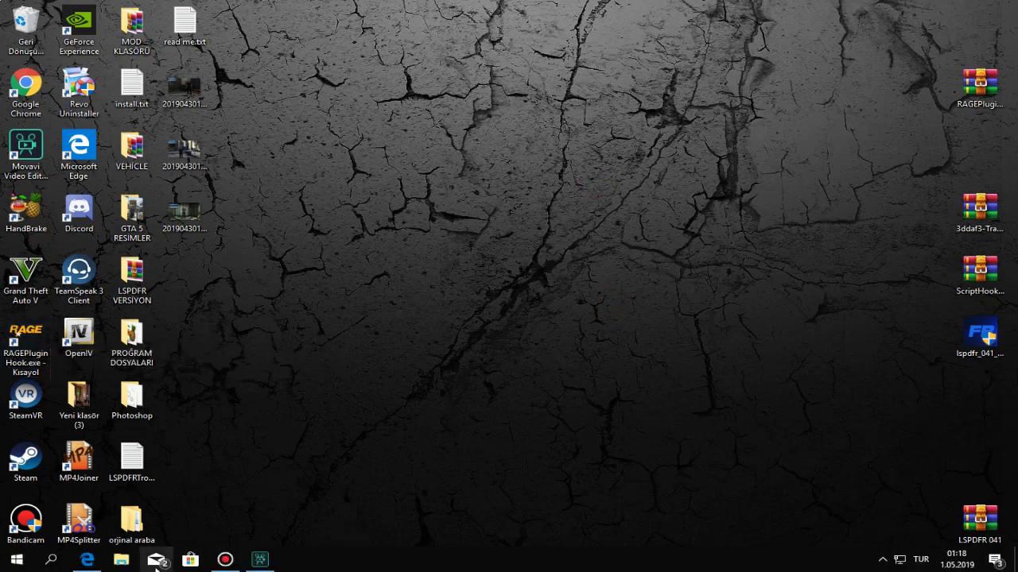
- Open the file location of the RAGEPluginHook.exe shortcut and move the folder window clear of the mod archives on the desktop
right_click(30, 356)
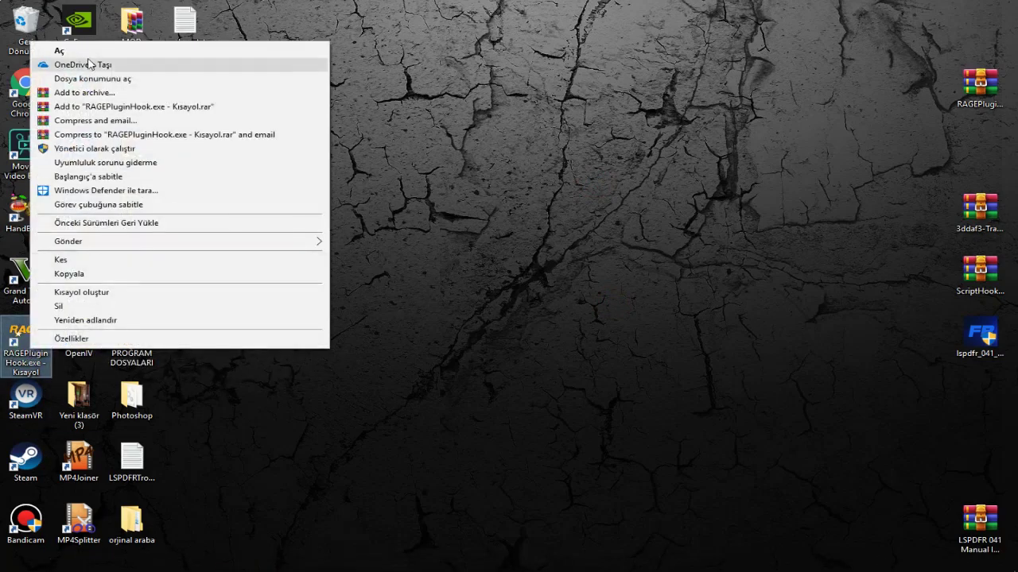
left_click(83, 79)
left_click_drag(636, 19, 409, 29)
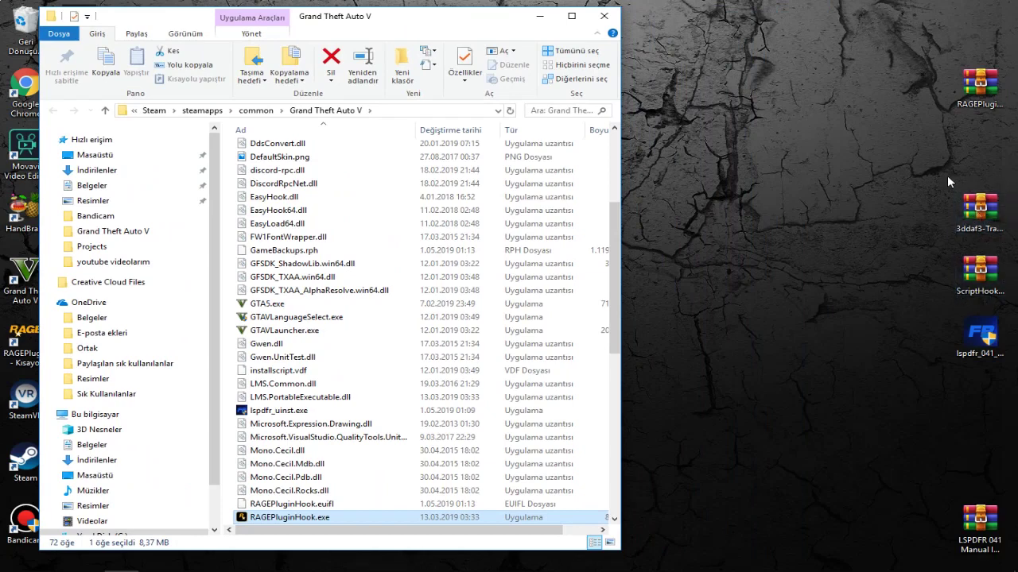
- Place the ScriptHook and 3ddaf3-TrainerV.rar archives side by side along the upper edge of the desktop
left_click_drag(989, 209, 888, 87)
left_click_drag(980, 269, 768, 25)
left_click_drag(879, 74, 879, 8)
left_click(768, 32)
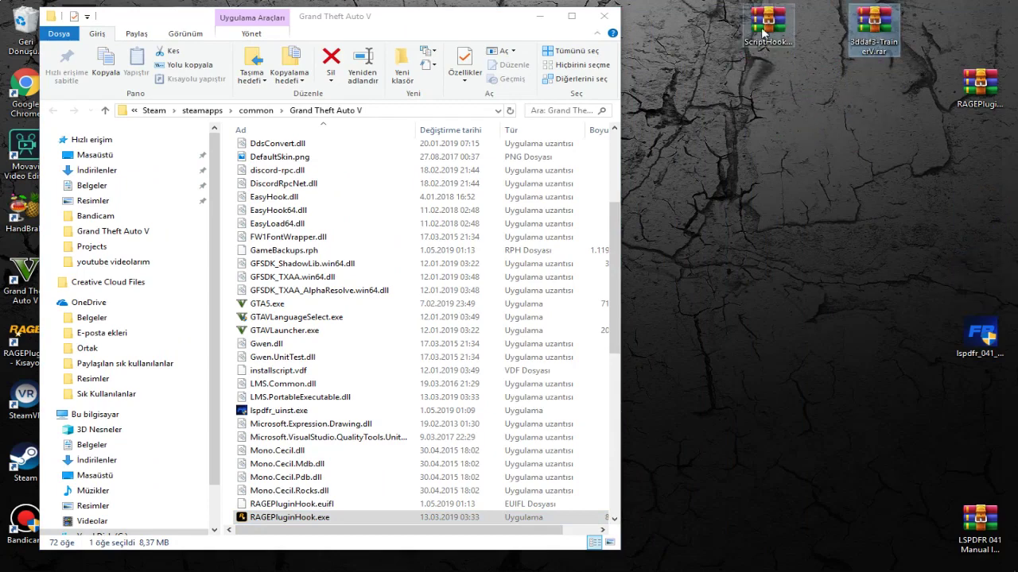
- Open ScriptHookV_1.0.1604.1.zip in WinRAR, dismiss the licence reminder and enter the archive's bin folder
right_click(769, 38)
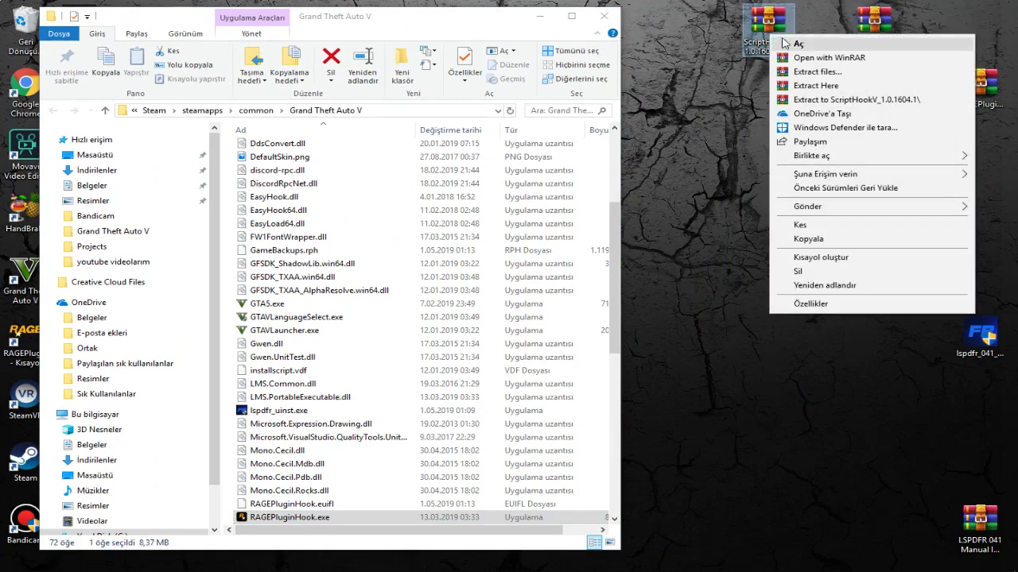
left_click(799, 136)
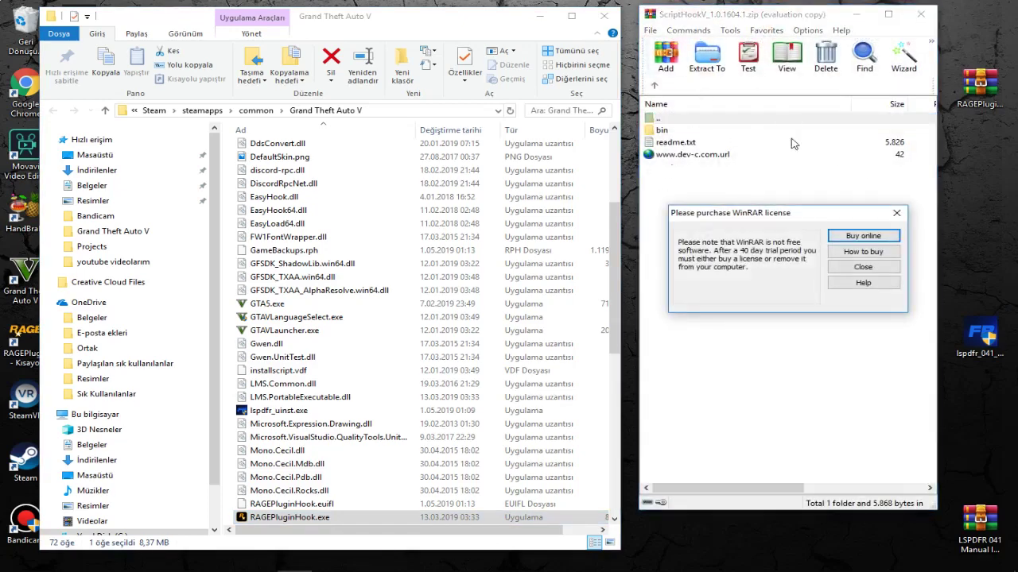
left_click(862, 268)
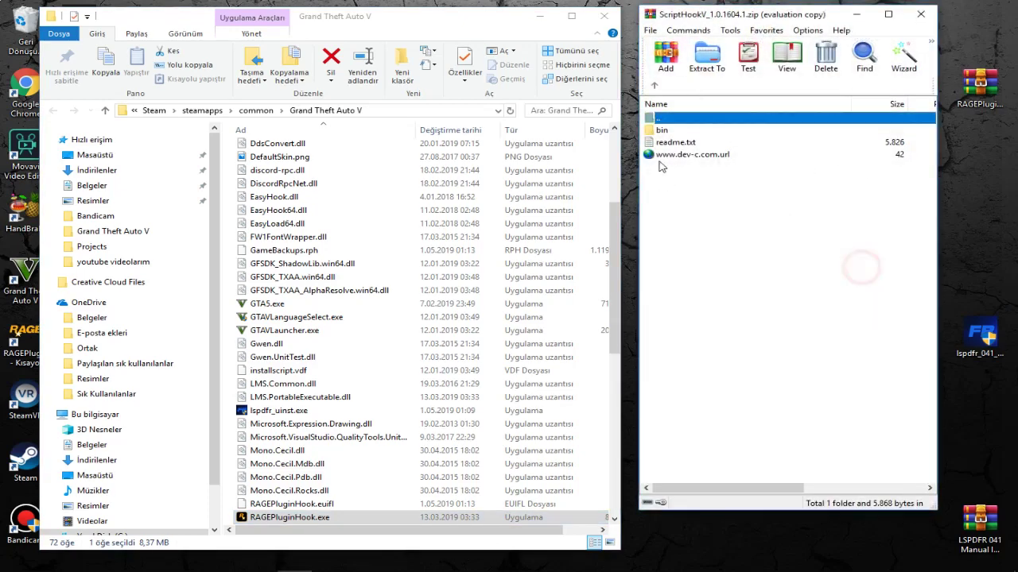
double_click(668, 131)
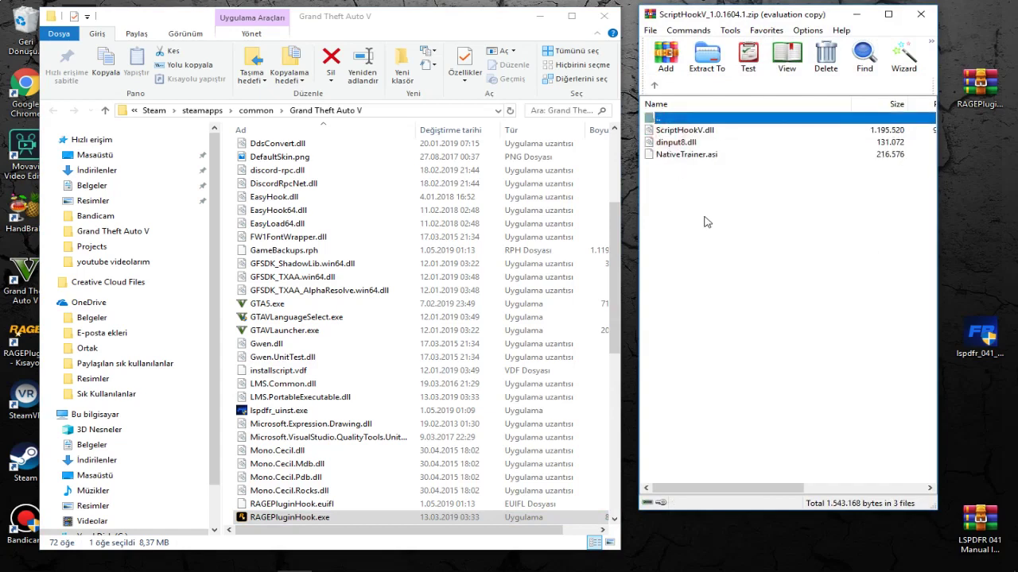
- Switch to Edge to view the Script Hook V + Native Trainer page, and minimize the browser
mouse_move(147, 566)
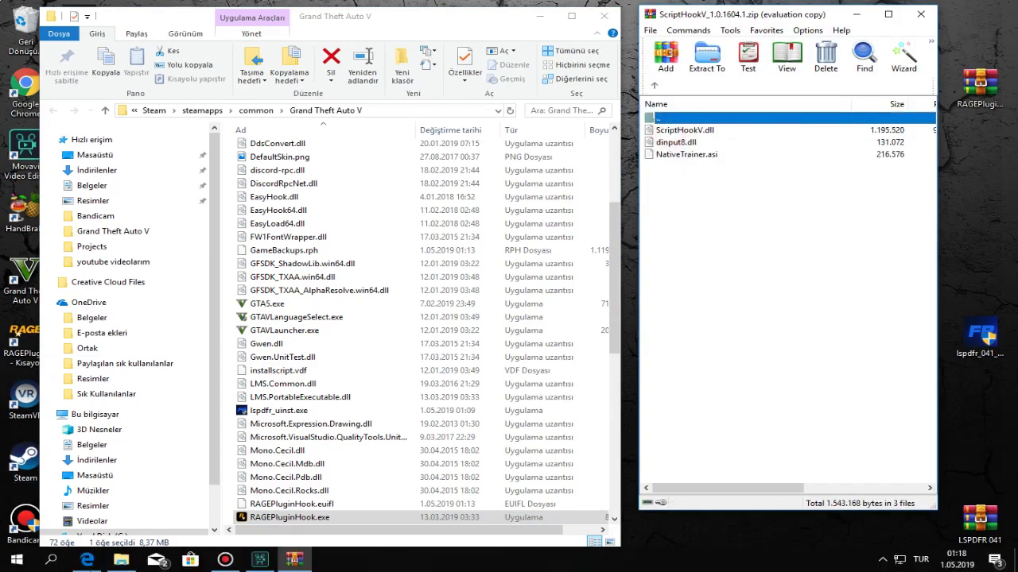
left_click(89, 563)
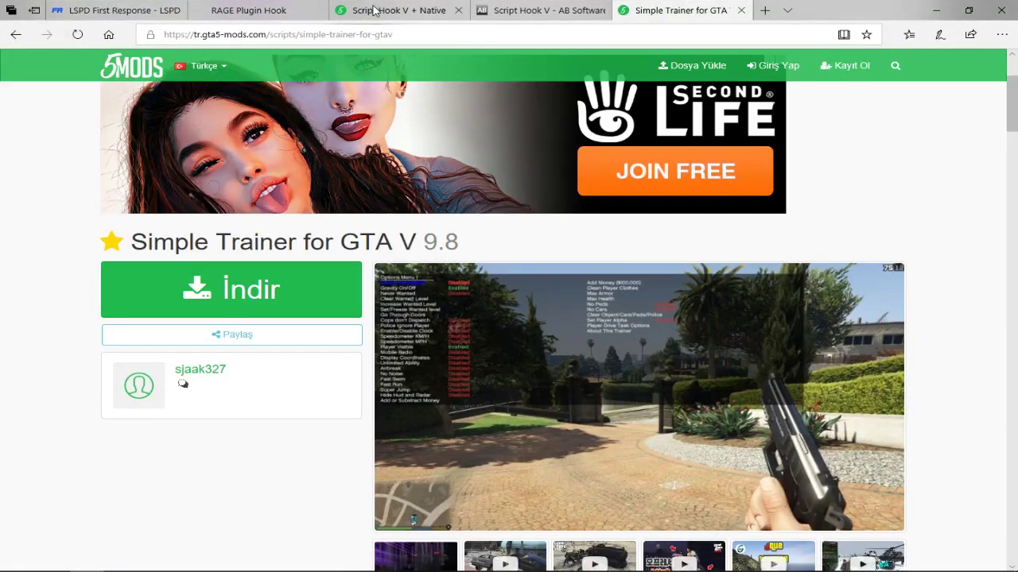
left_click(374, 10)
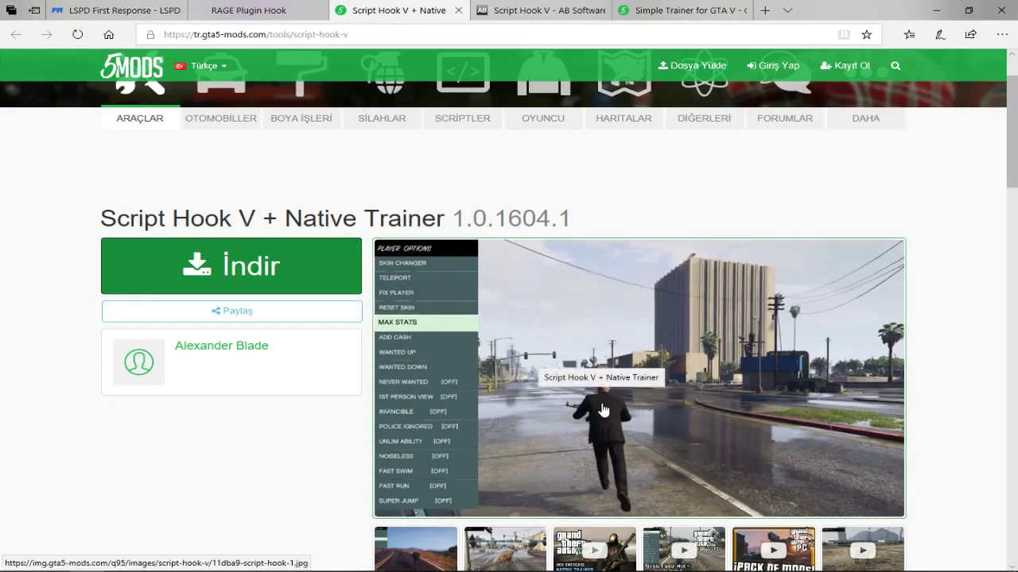
left_click(934, 10)
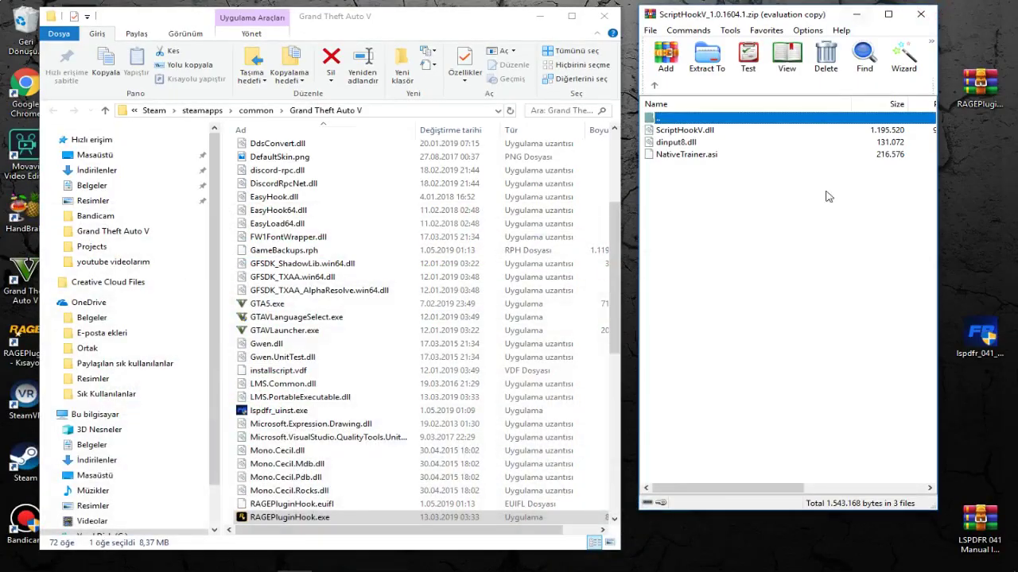
- Copy ScriptHookV.dll, dinput8.dll and NativeTrainer.asi from the archive into the Grand Theft Auto V folder
left_click_drag(676, 196, 675, 132)
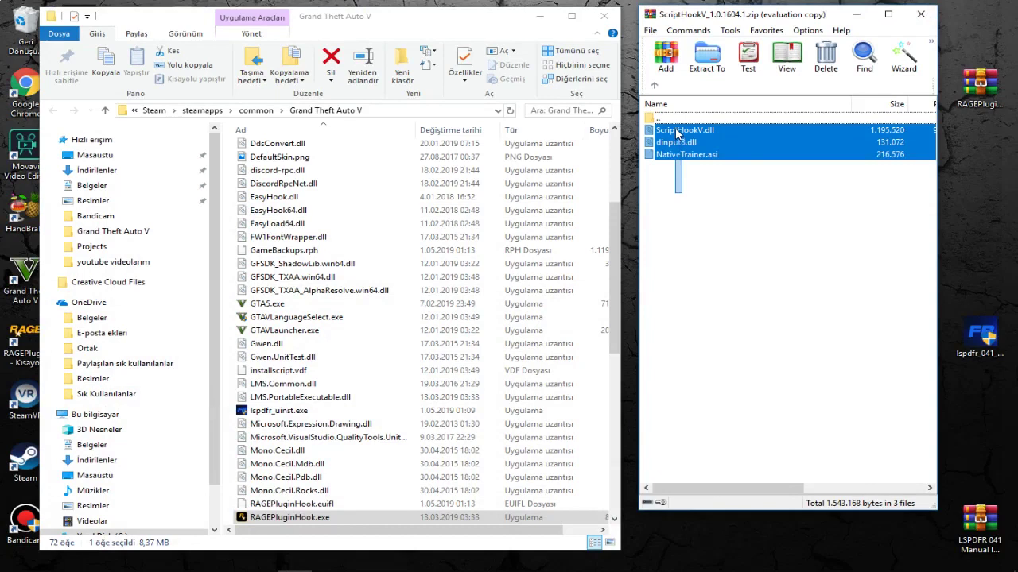
left_click_drag(761, 147, 224, 356)
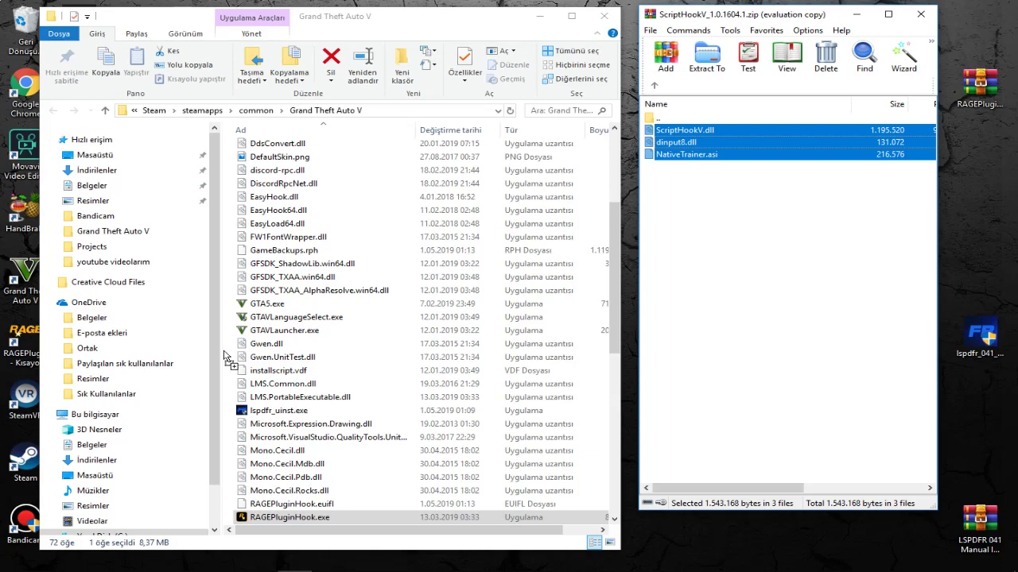
left_click_drag(224, 355, 225, 355)
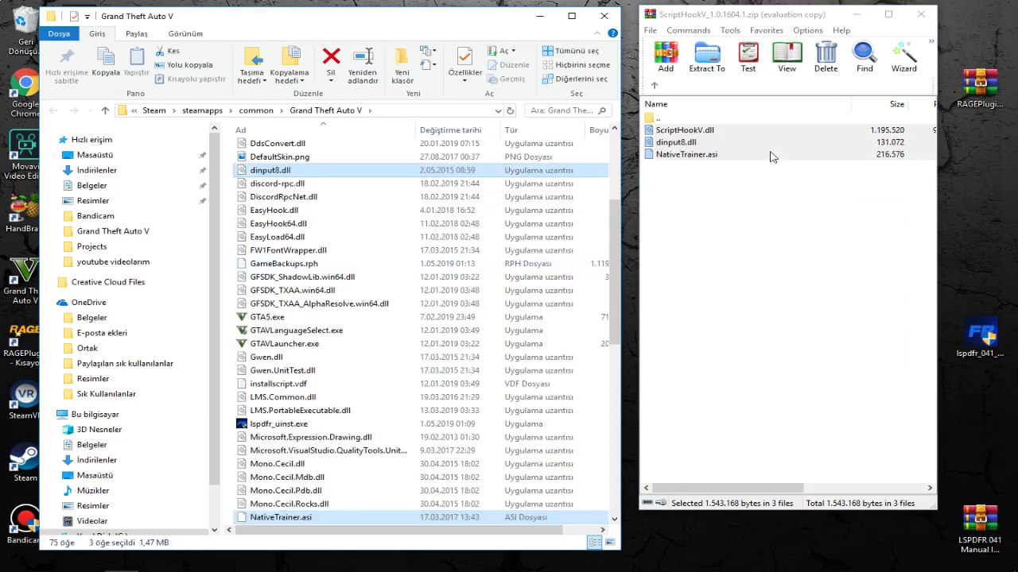
left_click(813, 278)
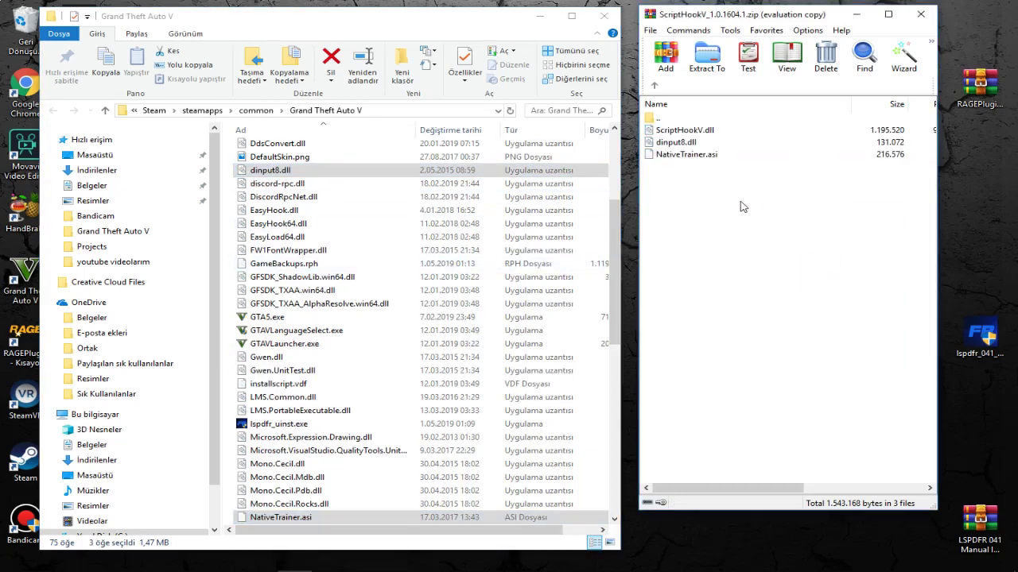
- Switch to Edge to view the Simple Trainer for GTA V page, and minimize the browser
mouse_move(48, 568)
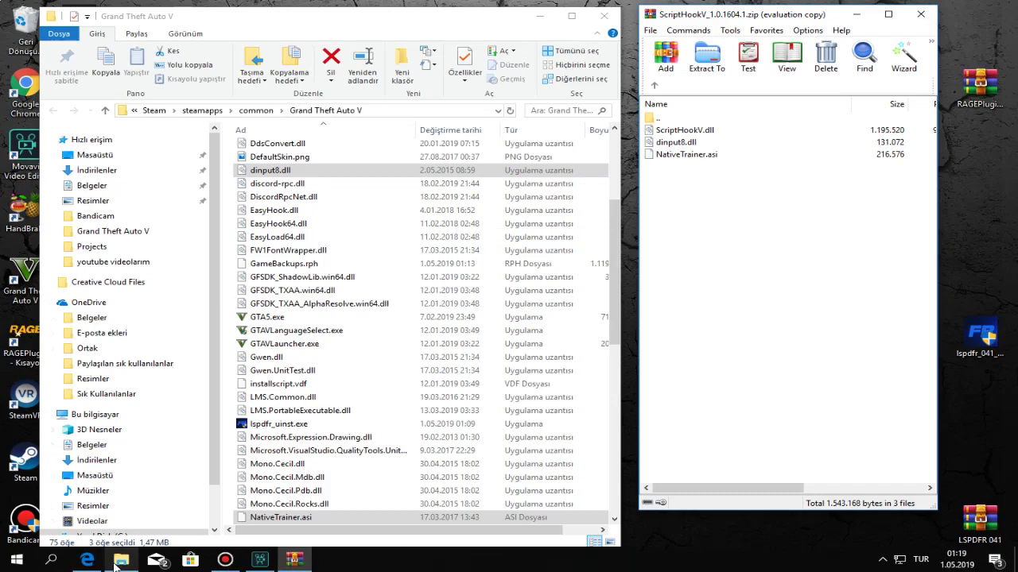
left_click(87, 560)
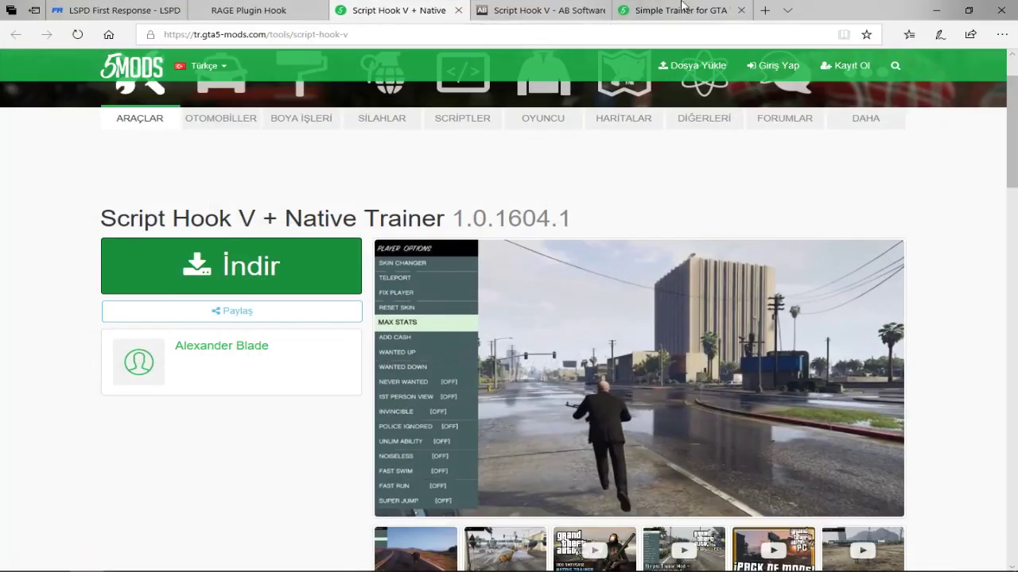
left_click(681, 7)
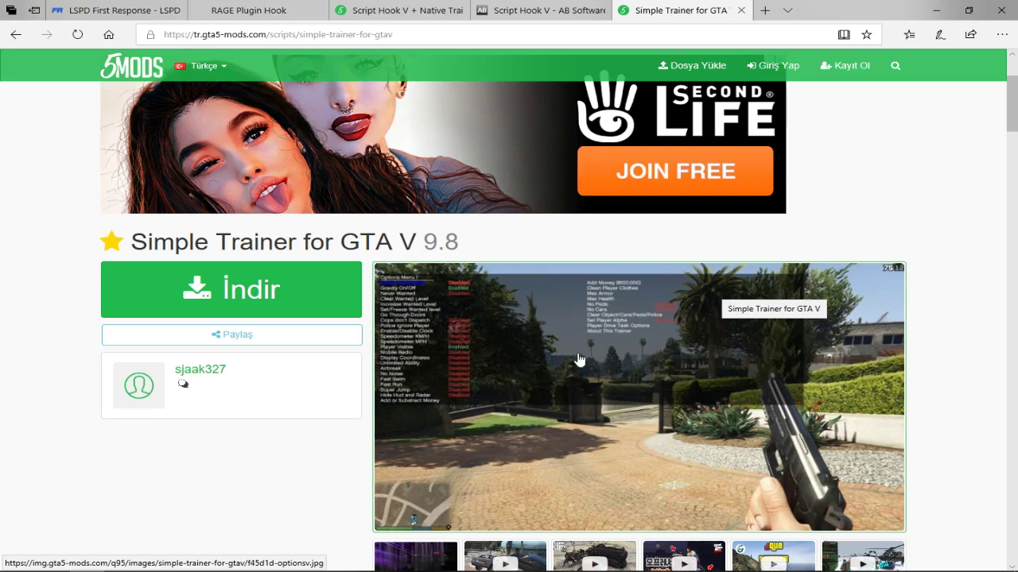
left_click(936, 10)
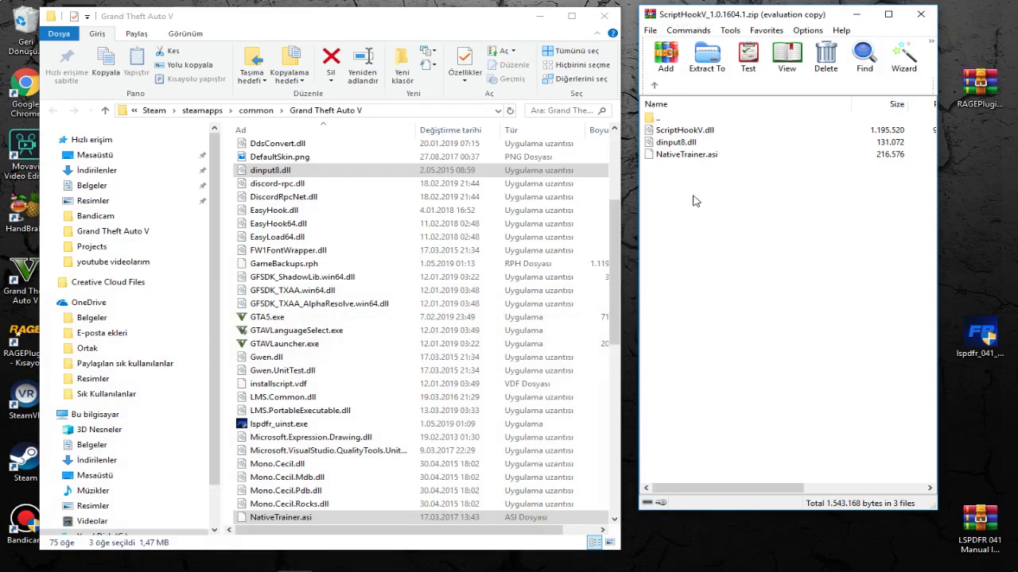
- Select only ScriptHookV.dll and dinput8.dll in the archive, leaving out NativeTrainer.asi, and close the archive
left_click_drag(707, 217, 697, 151)
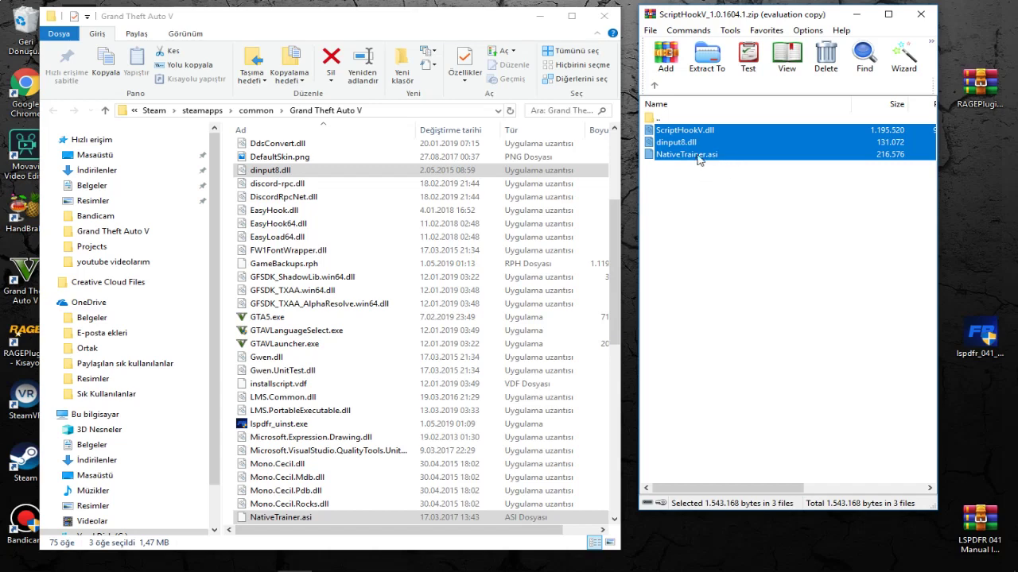
left_click(701, 155, "ctrl")
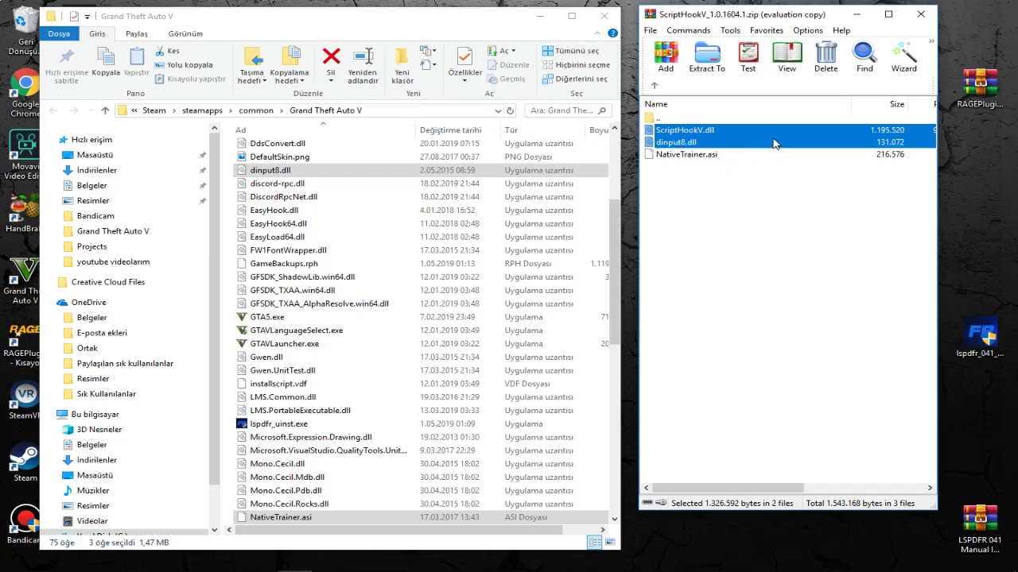
left_click_drag(775, 143, 783, 248)
left_click(921, 13)
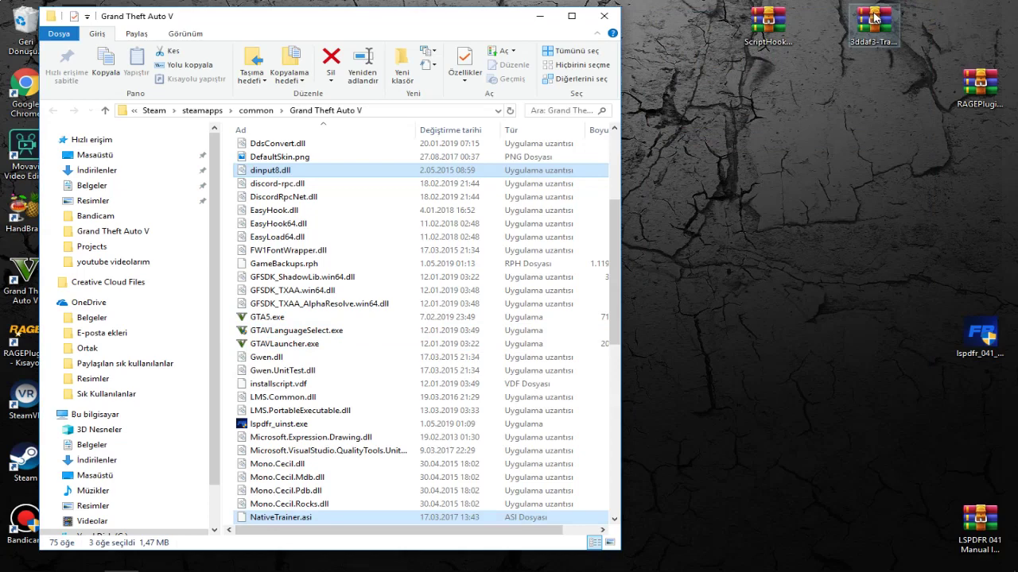
- Open 3ddaf3-TrainerV.rar, dismiss the licence reminder and select only trainerv.ini and TrainerV.asi
right_click(874, 18)
left_click(874, 20)
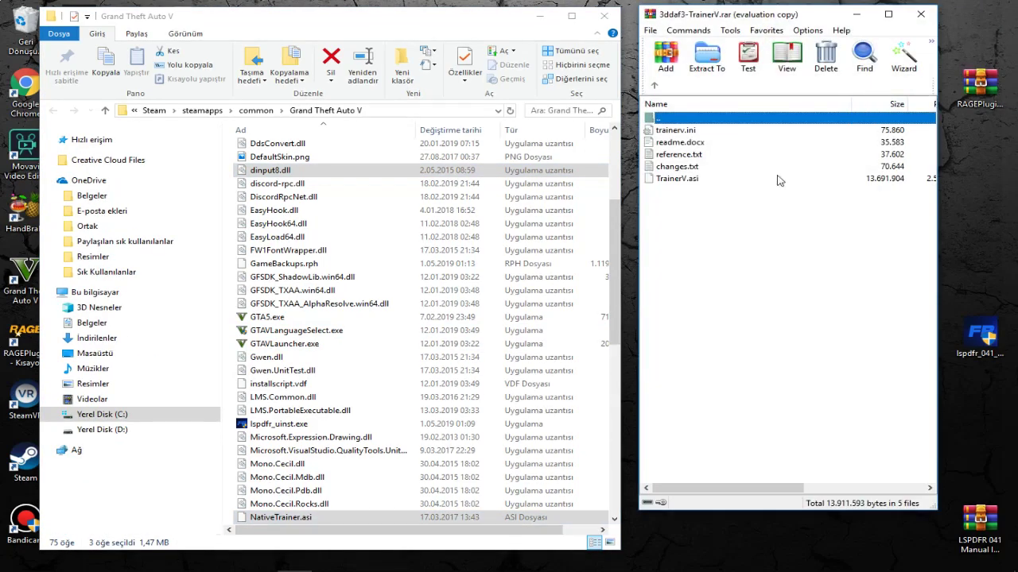
left_click(849, 268)
left_click_drag(700, 236, 688, 131)
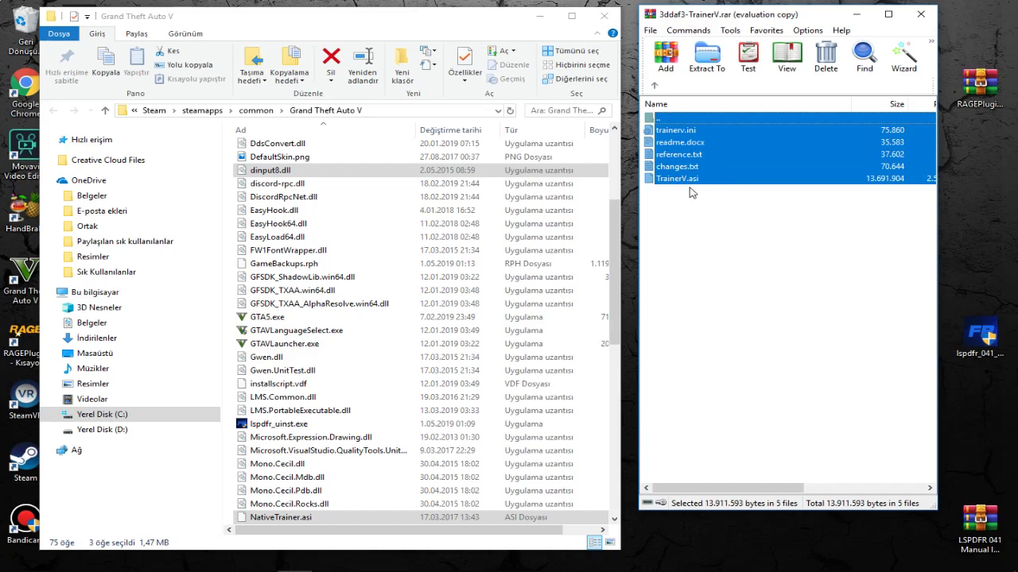
left_click(689, 166, "ctrl")
left_click(688, 154, "ctrl")
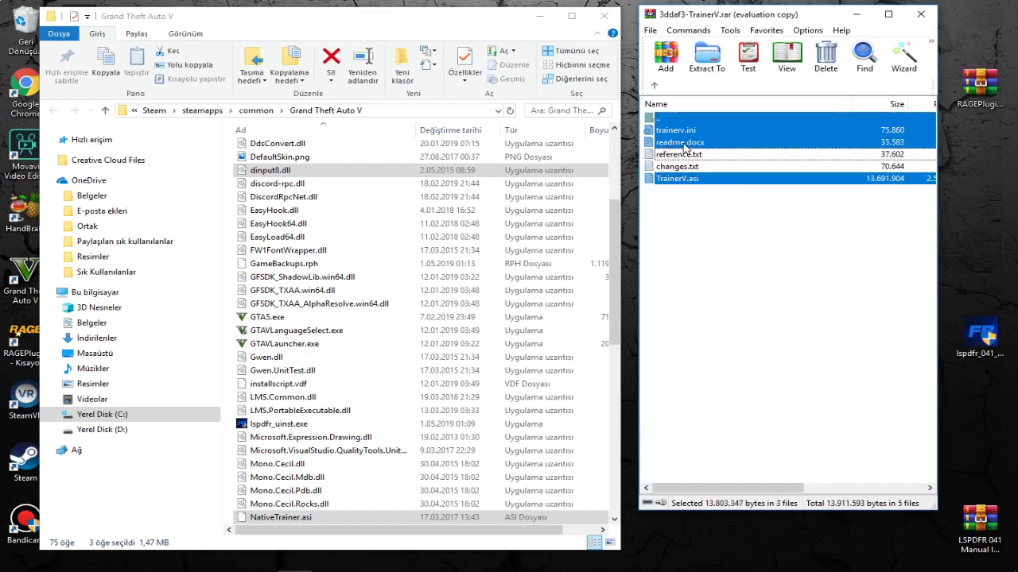
left_click(688, 143, "ctrl")
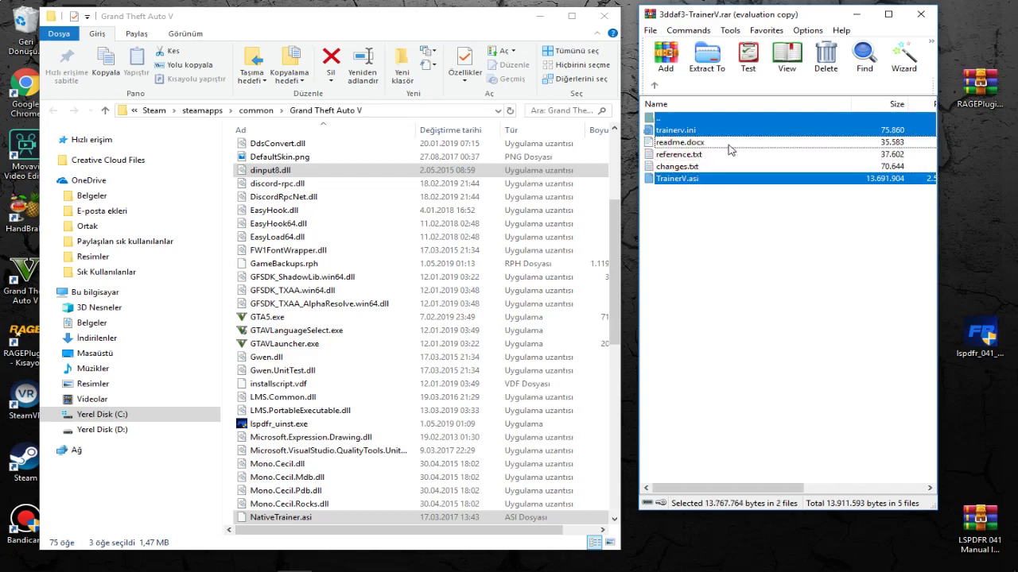
left_click(690, 118, "ctrl")
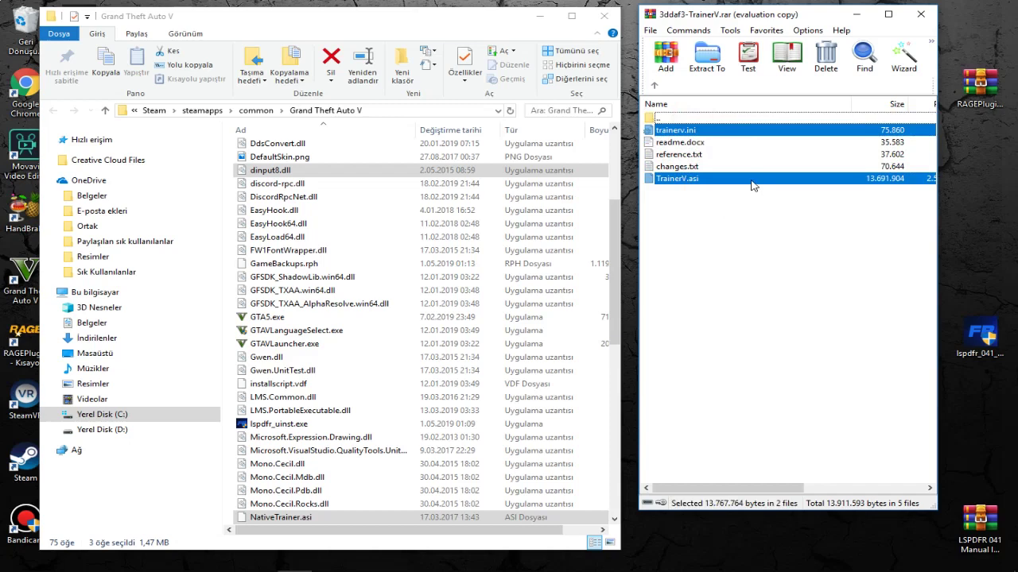
- Try to copy trainerv.ini and TrainerV.asi into the Grand Theft Auto V folder, and close the archive
left_click_drag(751, 181, 230, 397)
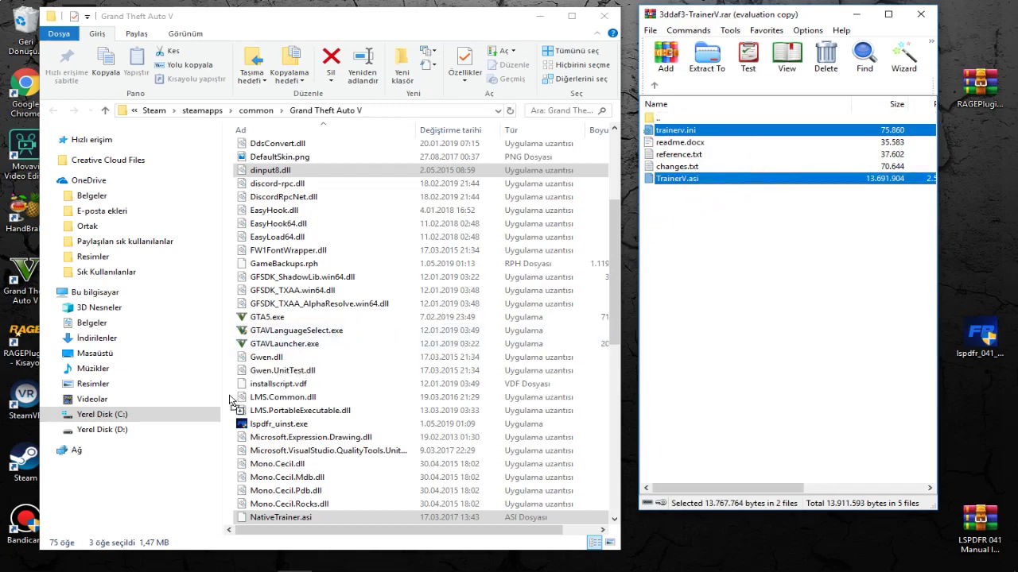
left_click_drag(229, 400, 819, 296)
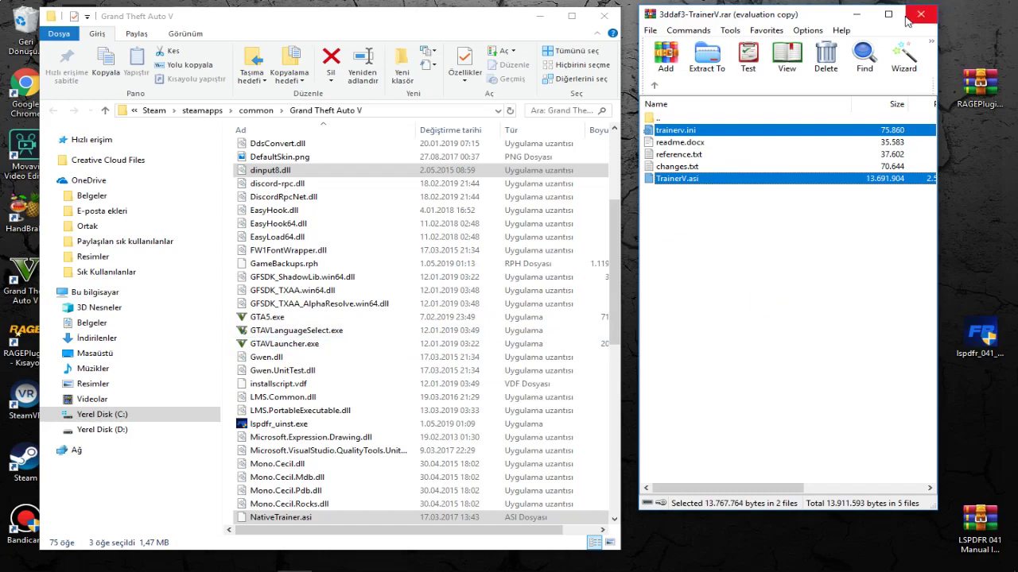
left_click(921, 14)
mouse_move(52, 563)
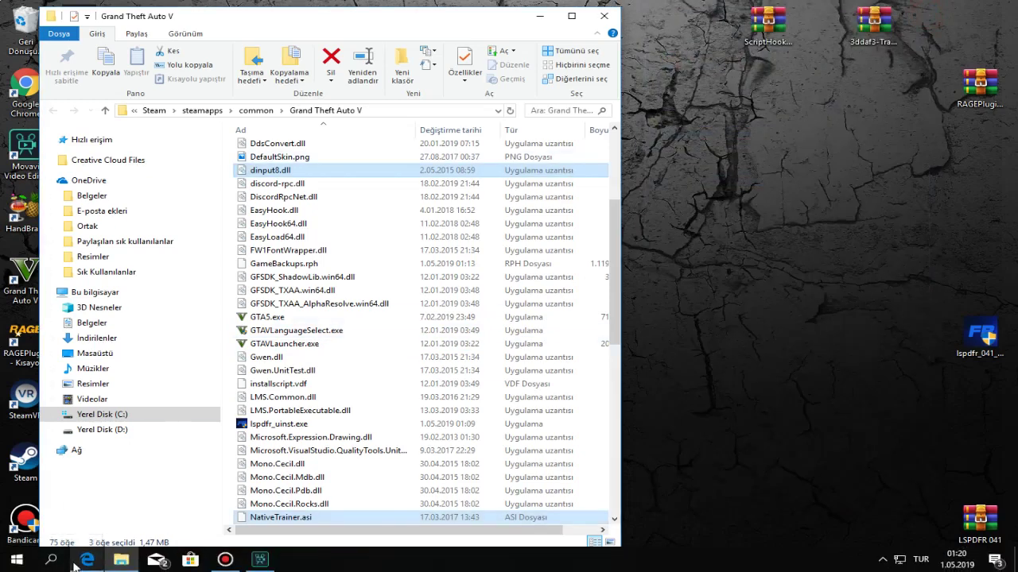
- Switch to Edge to recheck the Simple Trainer for GTA V page, and minimize the browser
left_click(87, 560)
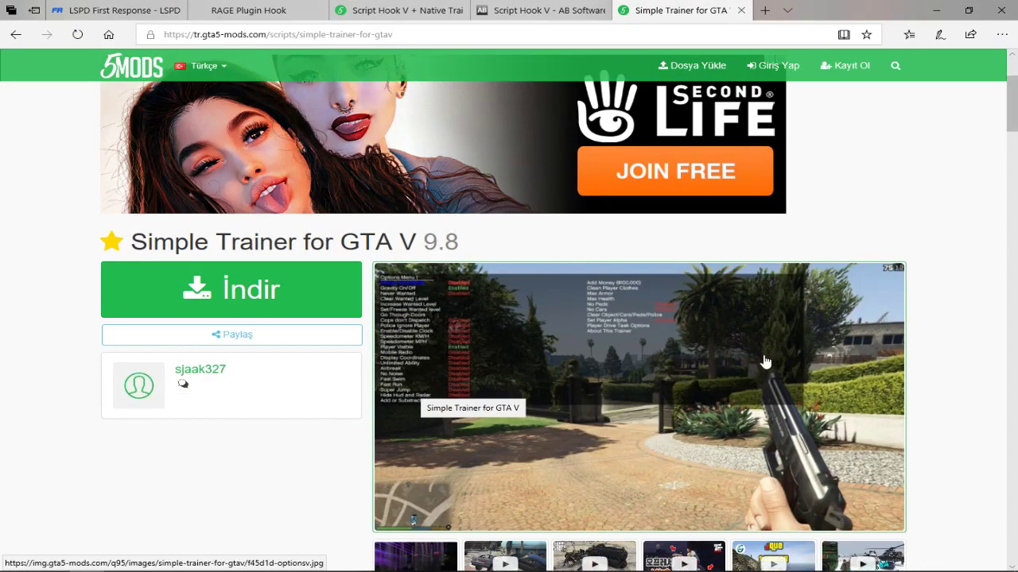
left_click(935, 11)
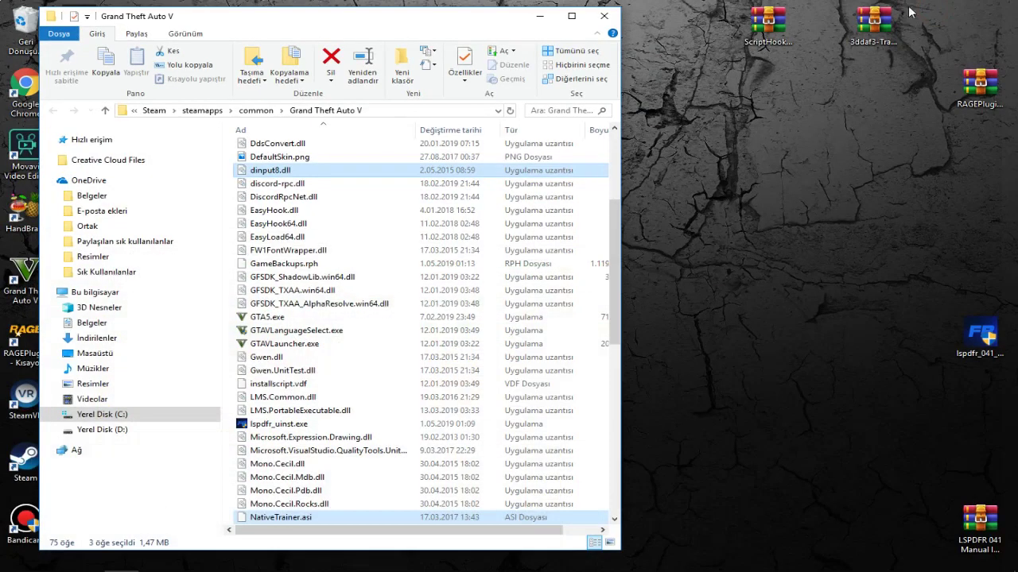
- Close the Grand Theft Auto V folder and line up the ScriptHookV and 3ddaf3-TrainerV archives with the other installer files on the desktop
left_click(607, 19)
left_click_drag(740, 11, 789, 125)
left_click_drag(767, 24, 995, 199)
left_click_drag(892, 44, 997, 44)
left_click(473, 283)
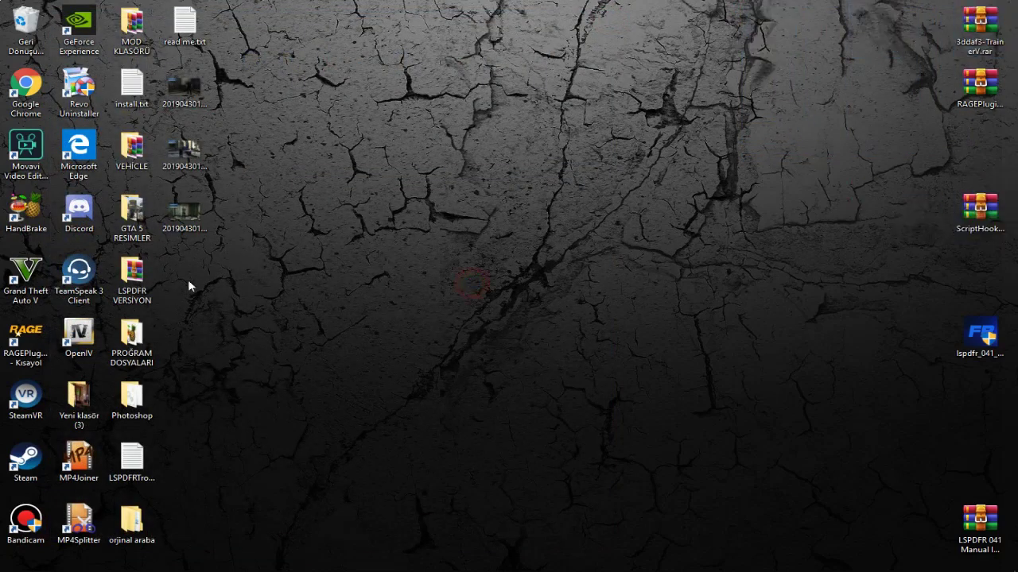
- Run the RAGEPluginHook.exe desktop shortcut as administrator to launch the game
double_click(13, 342)
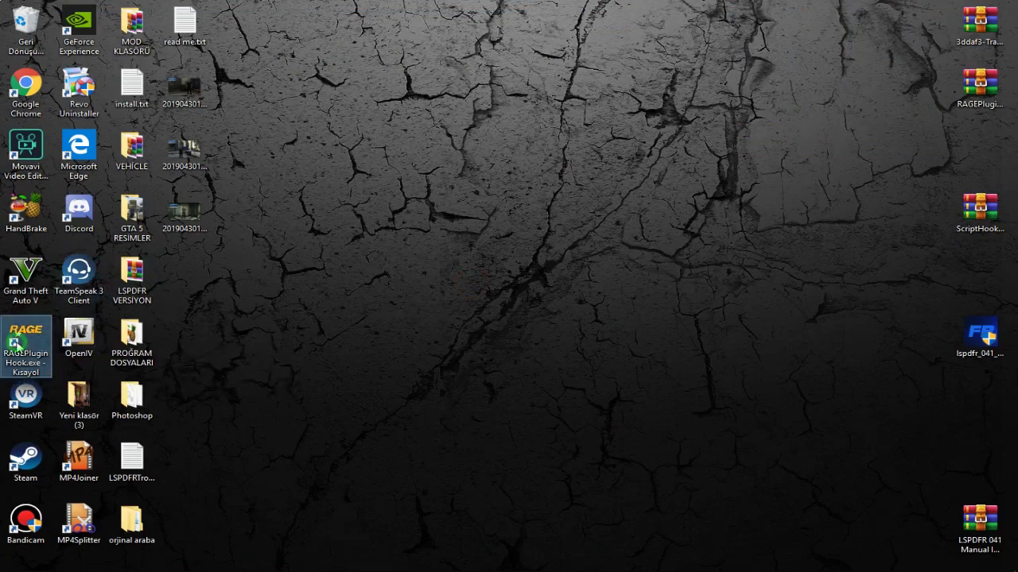
right_click(16, 342)
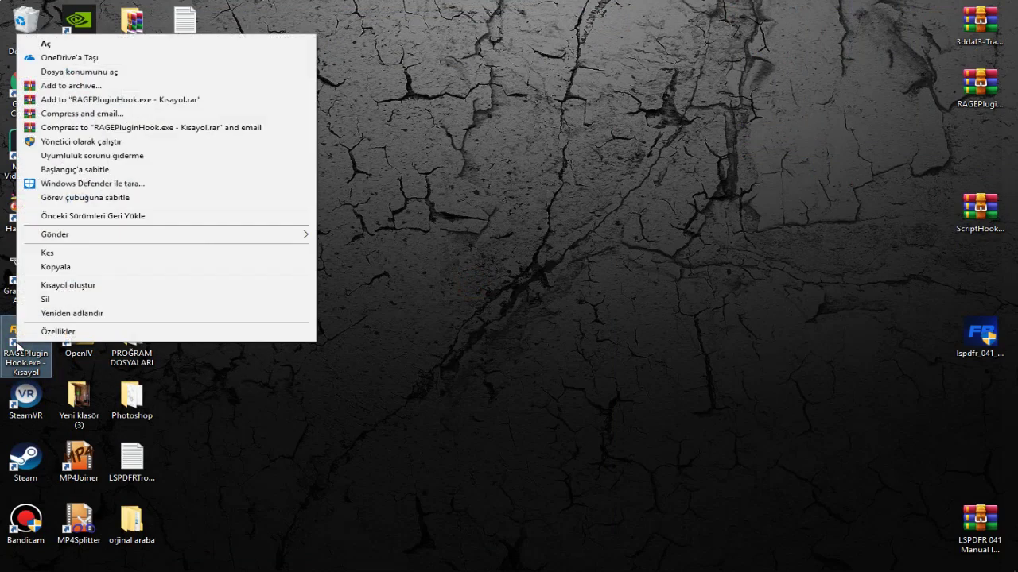
left_click(72, 143)
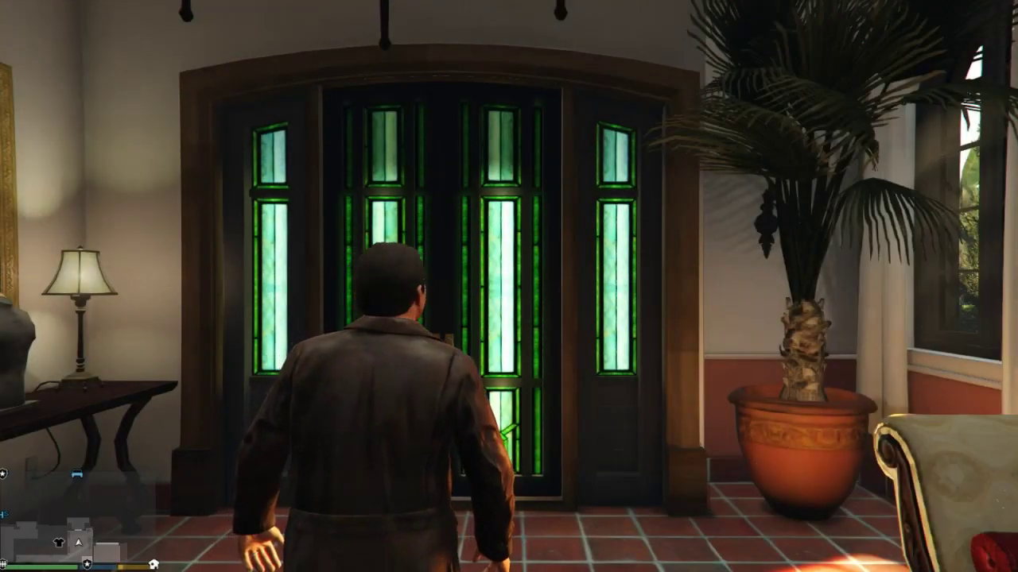
key("w")
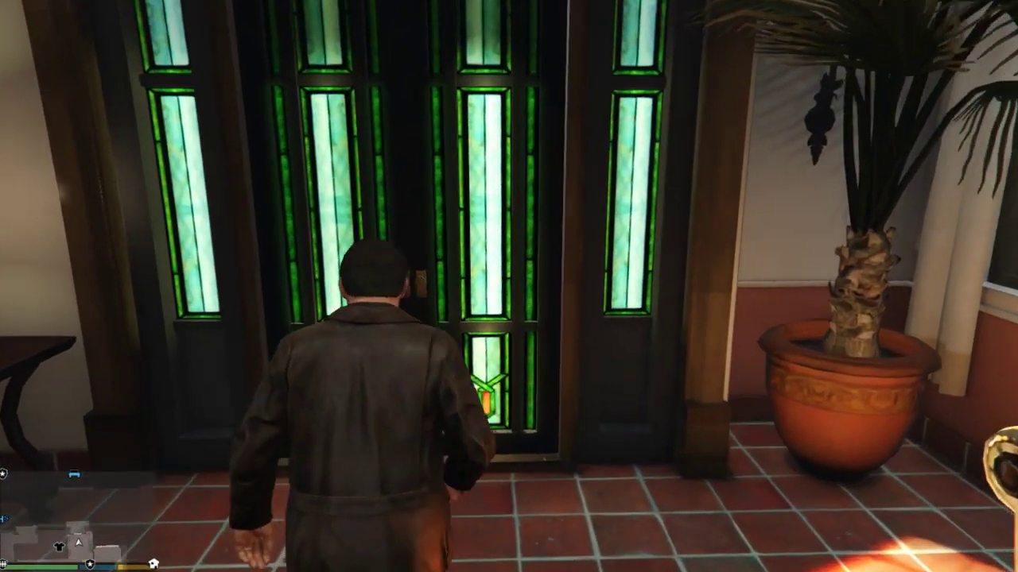
key("w")
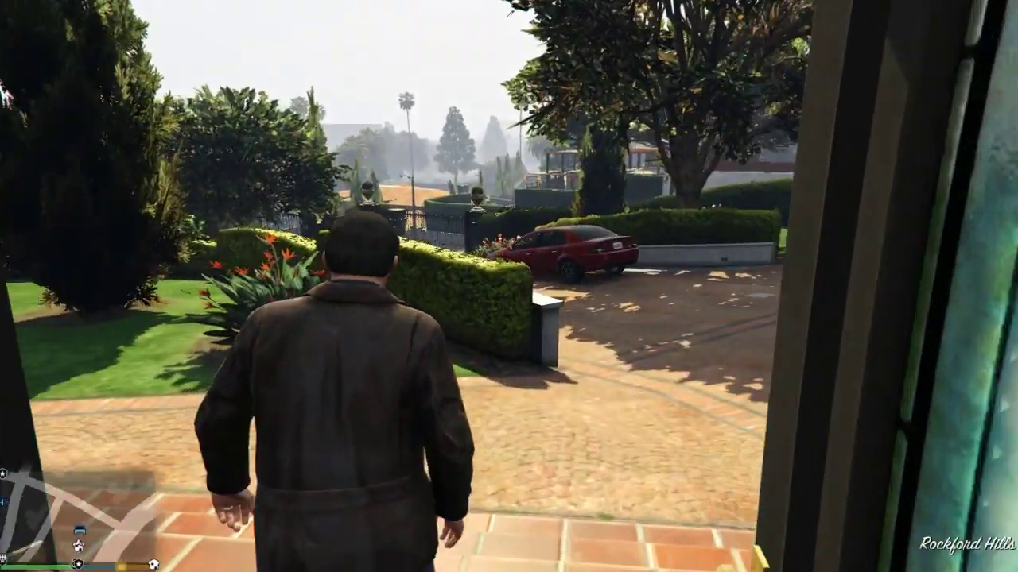
key("w")
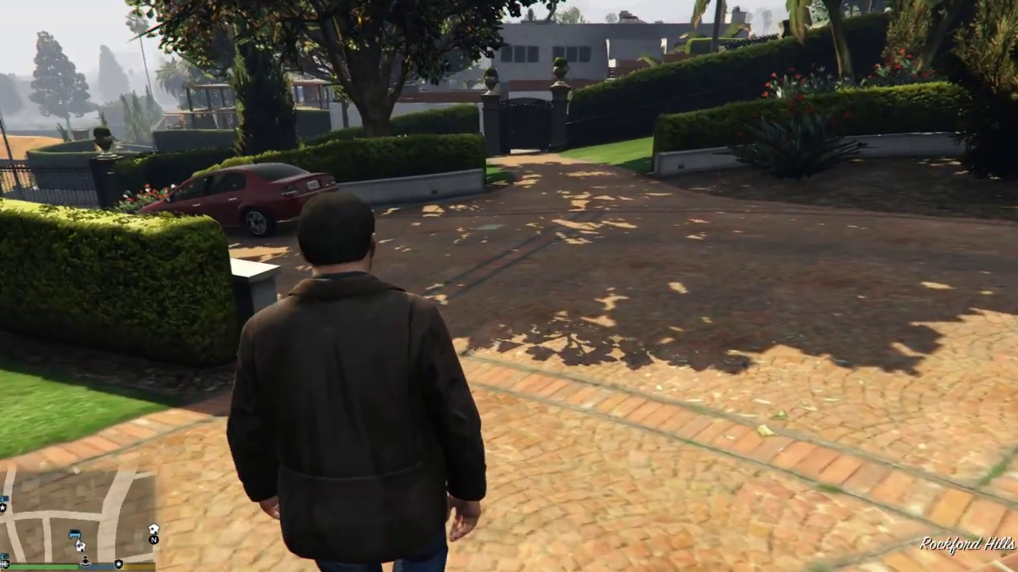
key("w")
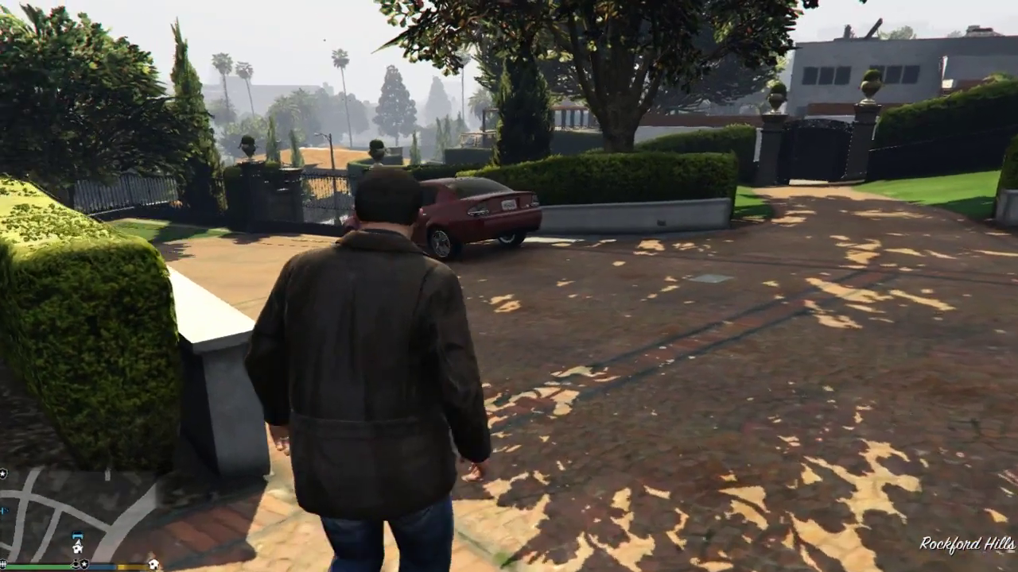
key("w")
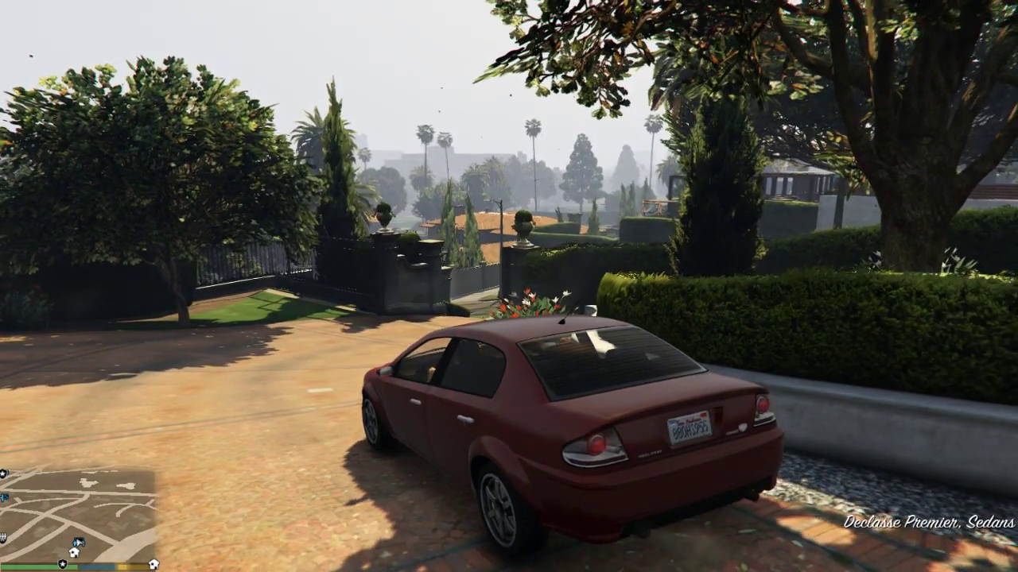
- Set a waypoint on the game map at the star-marked police station just southeast of the player's location
key("Escape")
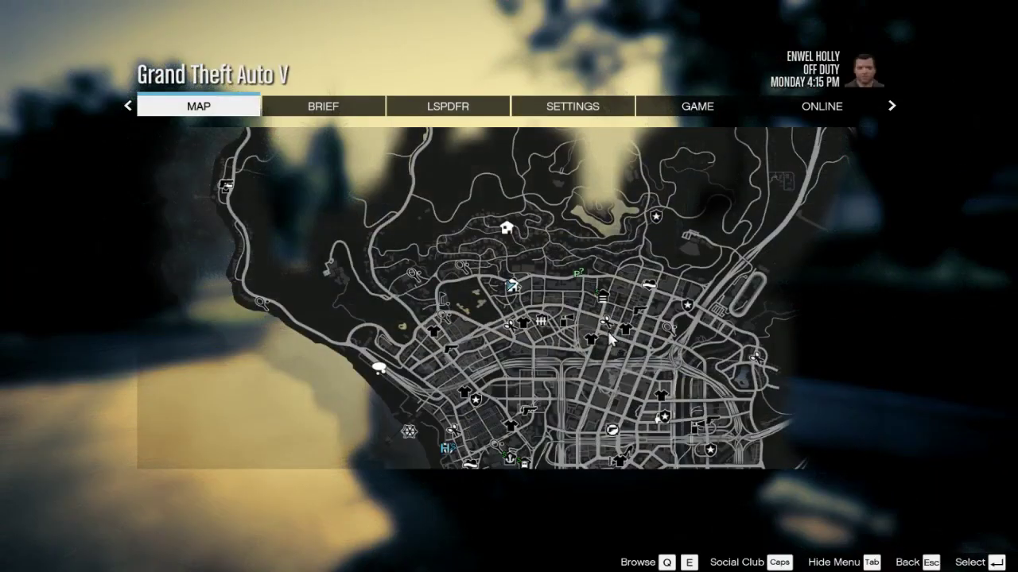
left_click(543, 320)
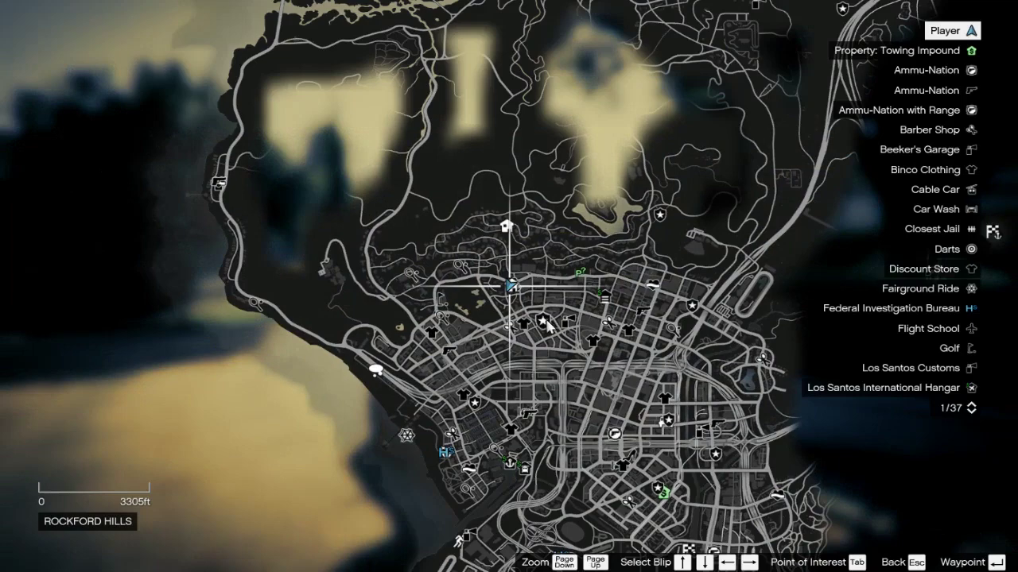
key("Return")
key("Escape")
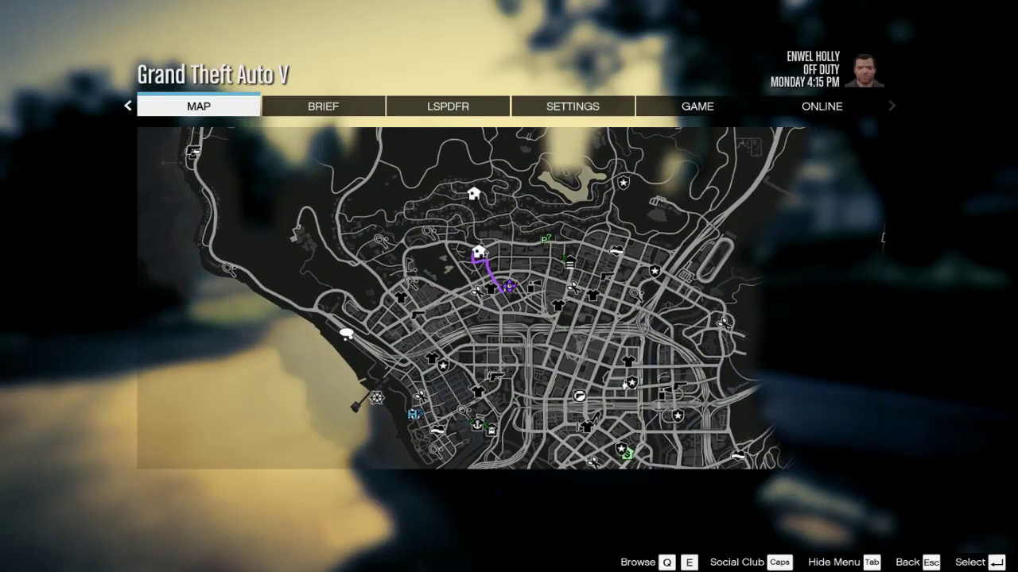